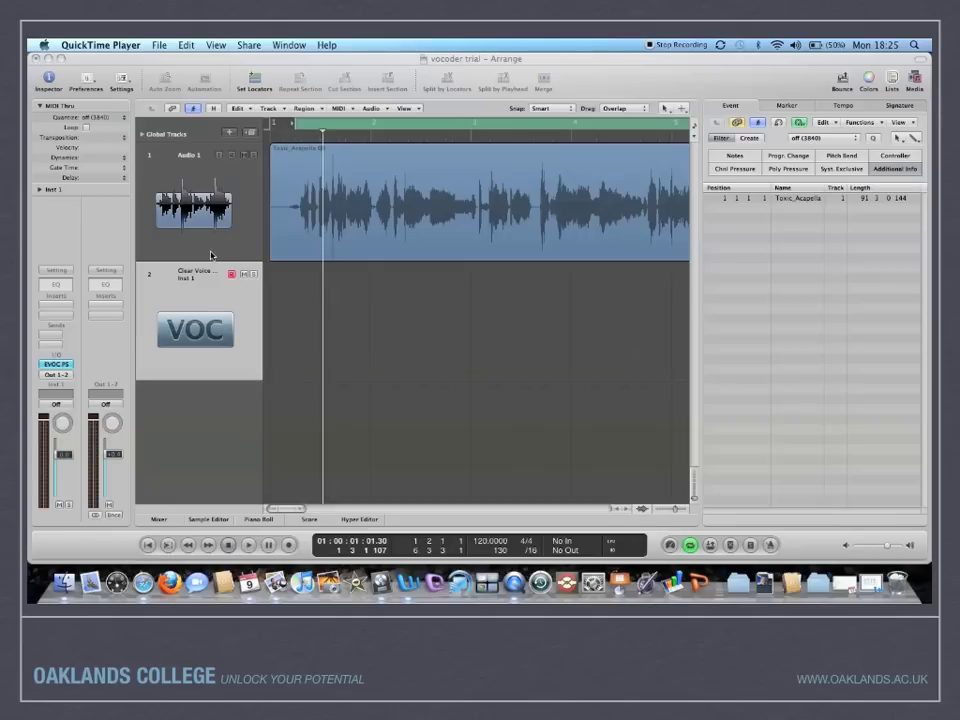
# Remove the EVOC plug-in from the Inst 1 track and the Bus 1 send from the Audio 1 track
pyautogui.click(47, 366)
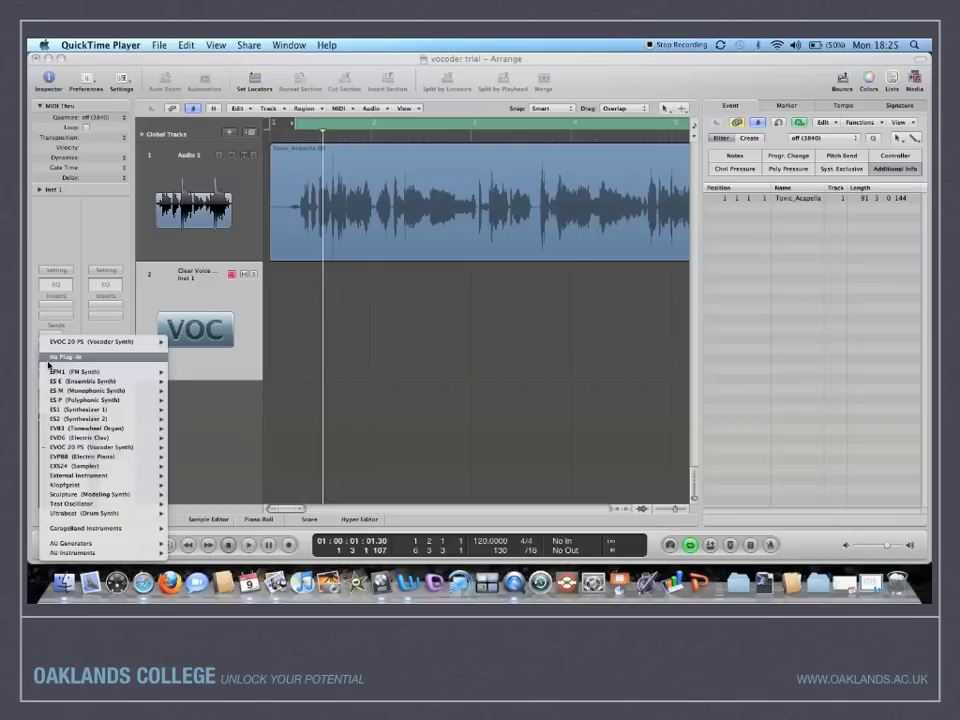
pyautogui.click(50, 357)
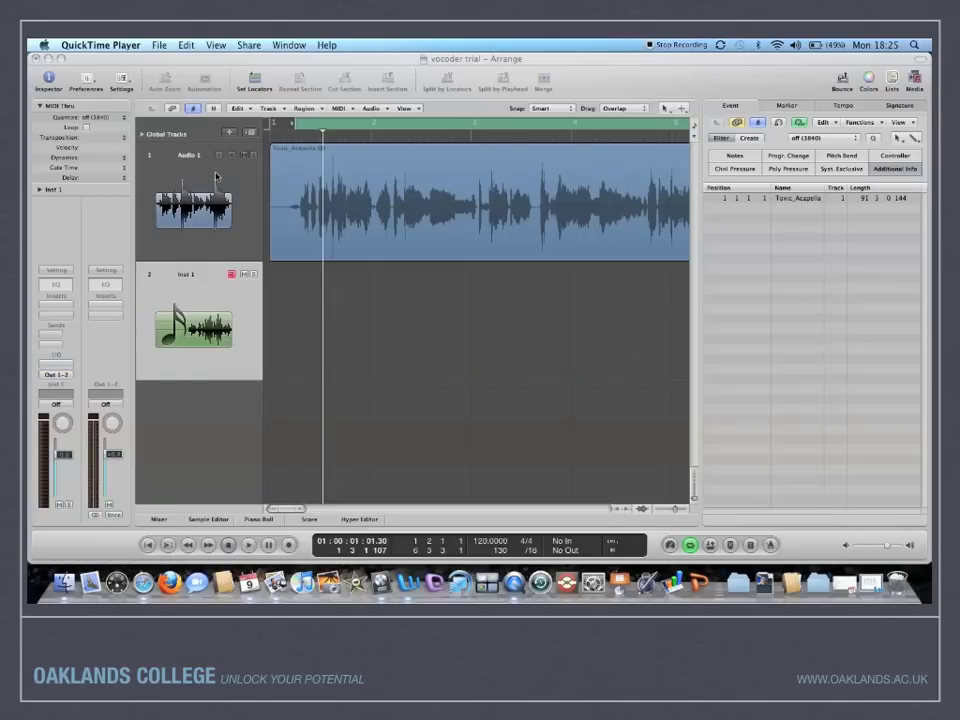
pyautogui.click(170, 240)
pyautogui.click(50, 336)
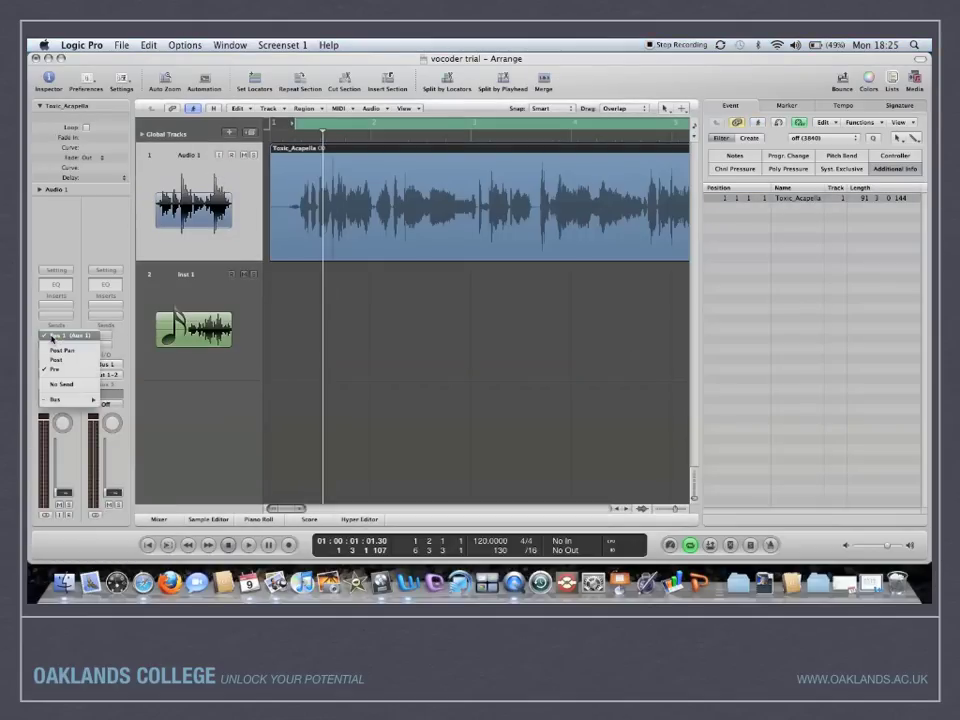
pyautogui.click(54, 385)
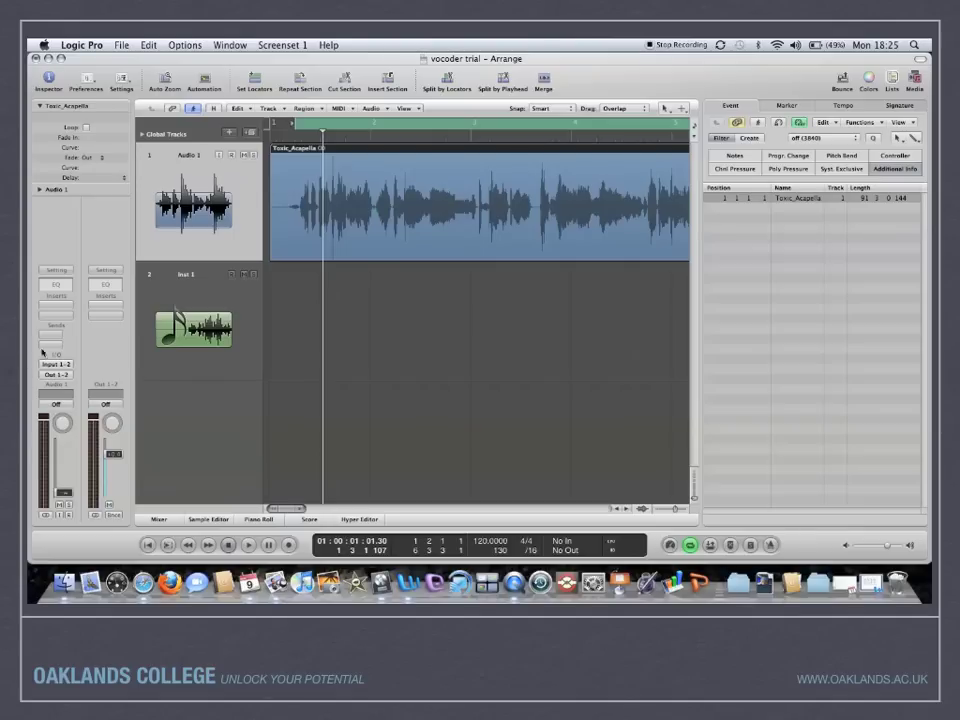
# Insert the EVOC 20 PS (Vocoder Synth) as the software instrument on the Inst 1 track
pyautogui.click(223, 297)
pyautogui.click(226, 196)
pyautogui.press('Down')
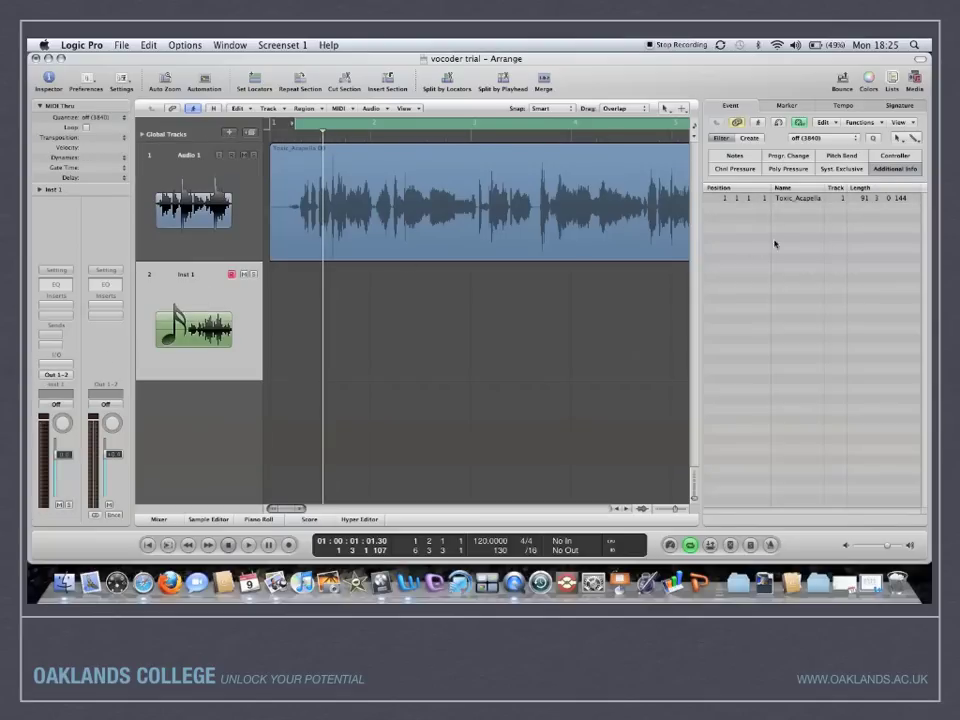
pyautogui.click(55, 362)
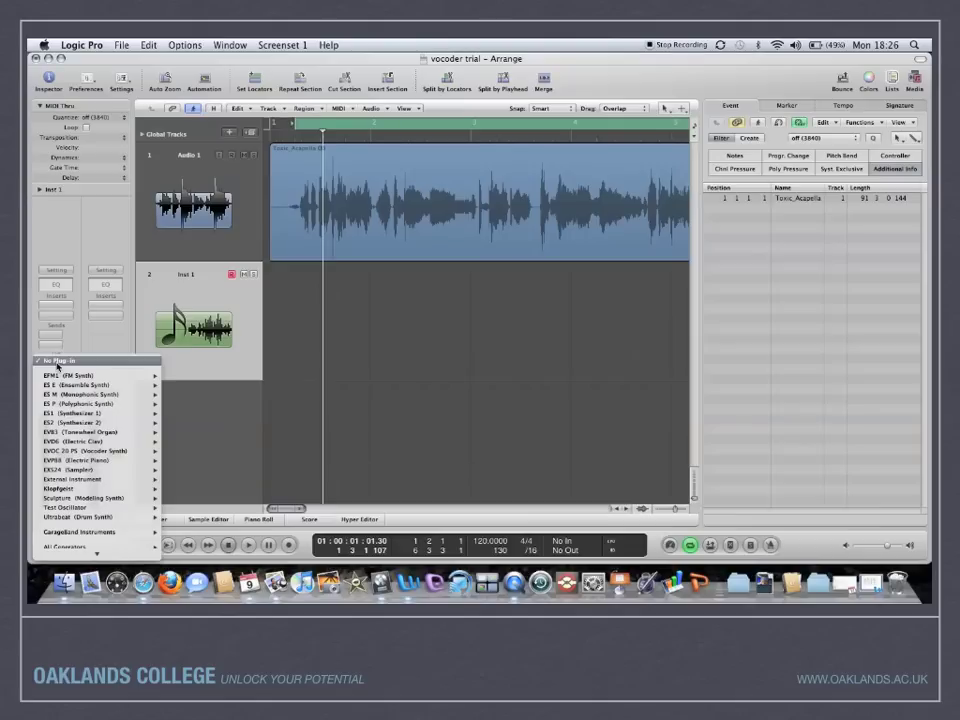
pyautogui.moveTo(86, 481)
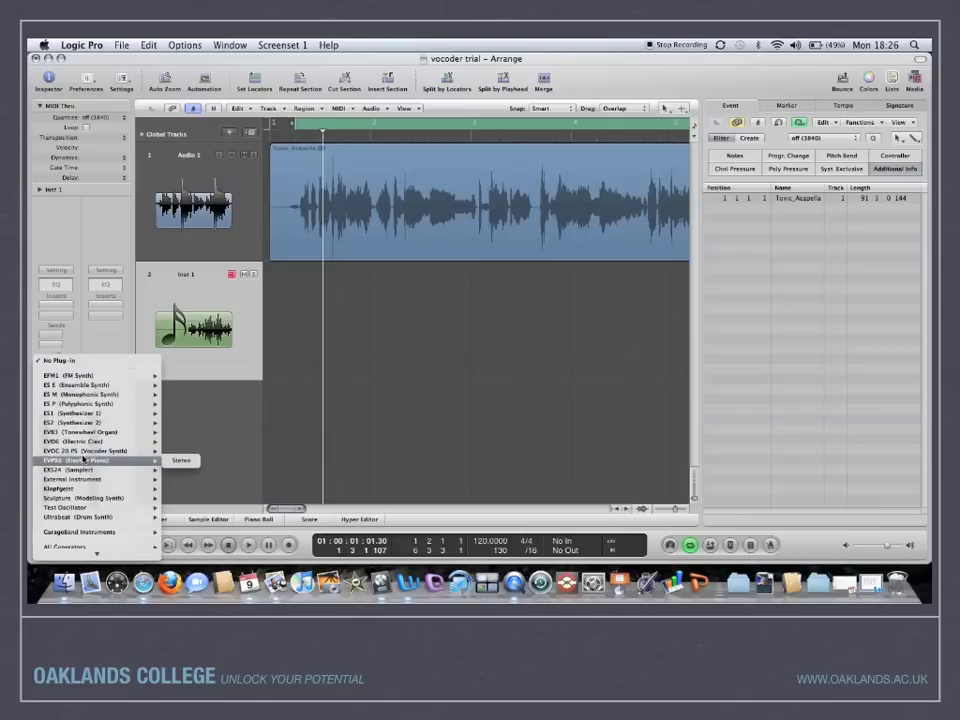
pyautogui.click(172, 452)
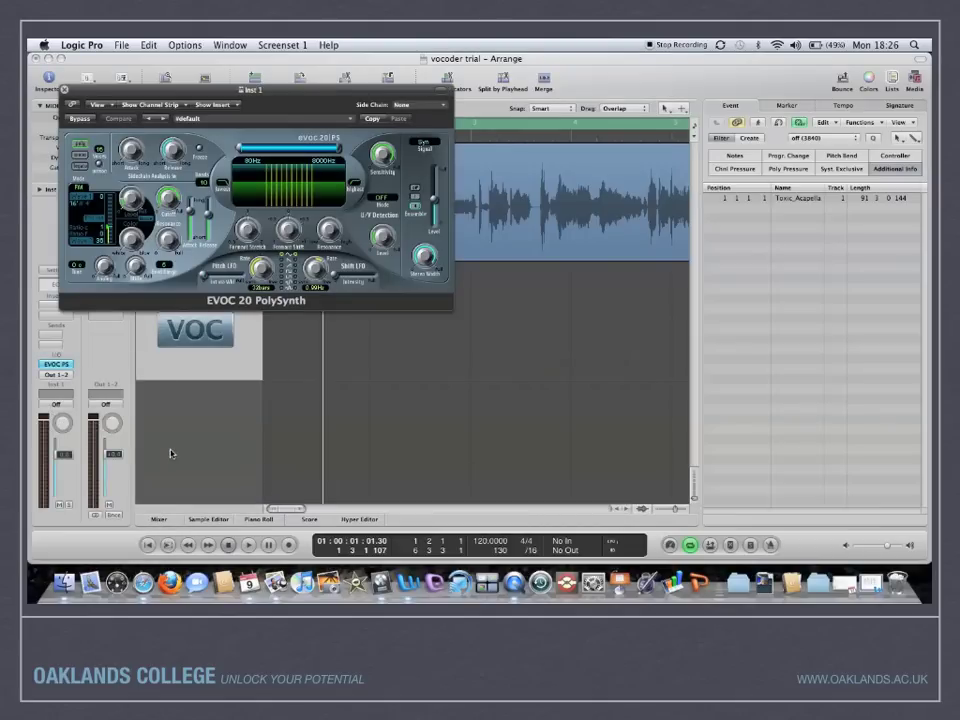
# Load the Clear Voice Vocoder setting from the Vintage Vocoder presets and close the plug-in window
pyautogui.click(350, 118)
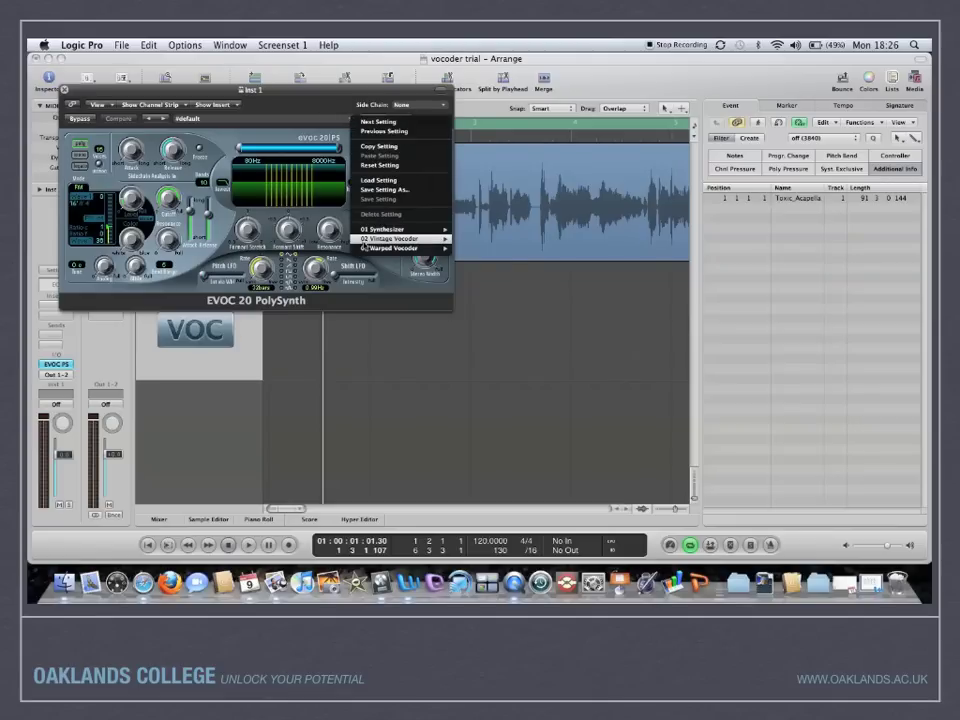
pyautogui.moveTo(400, 240)
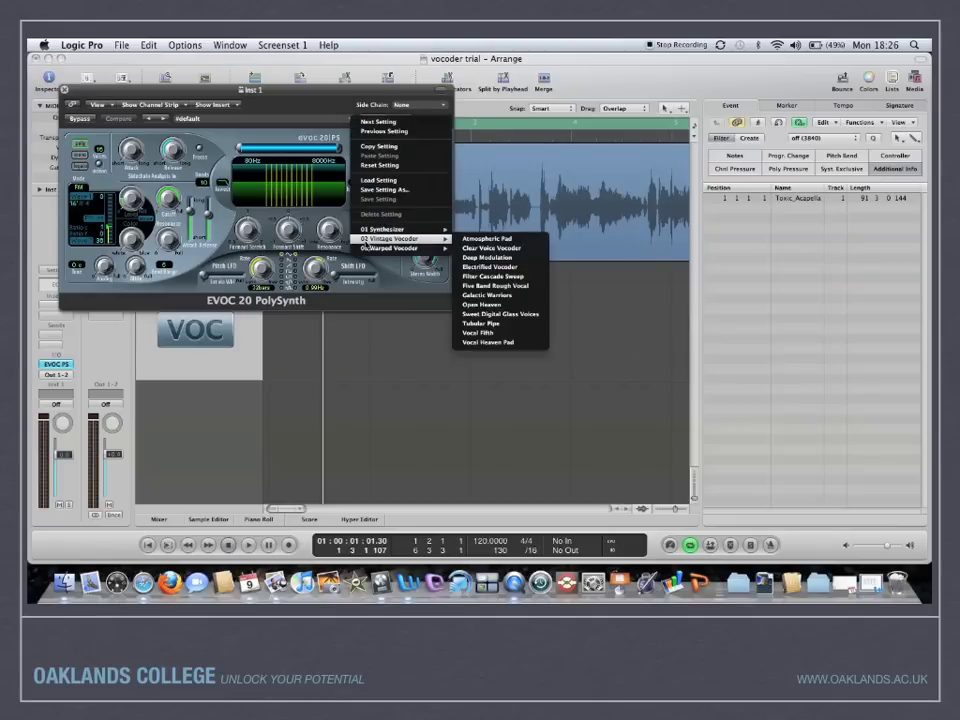
pyautogui.click(534, 250)
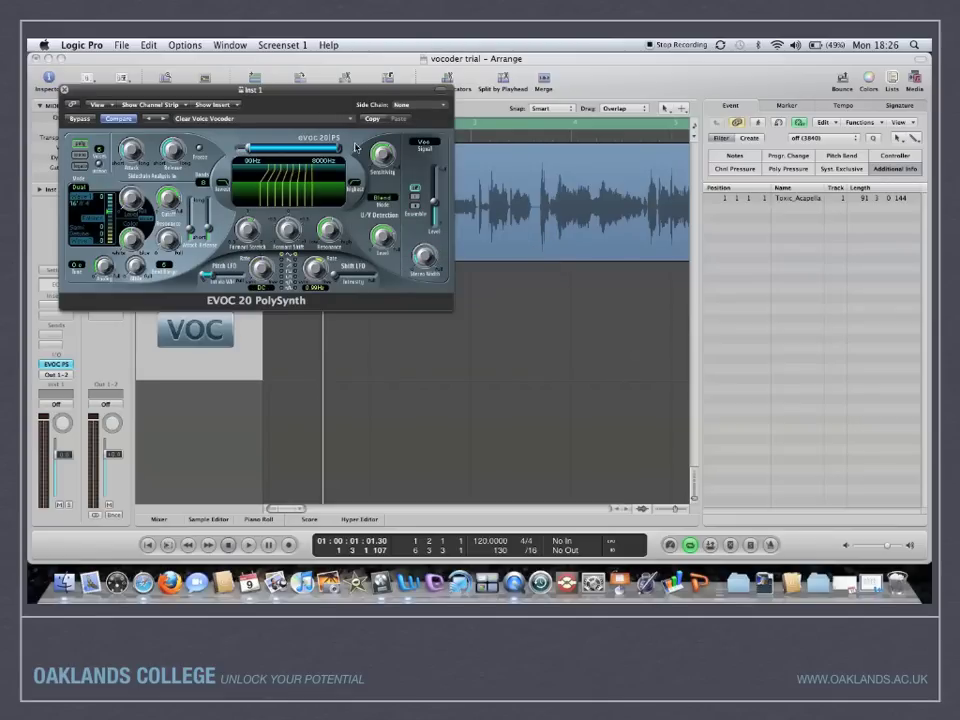
pyautogui.click(64, 90)
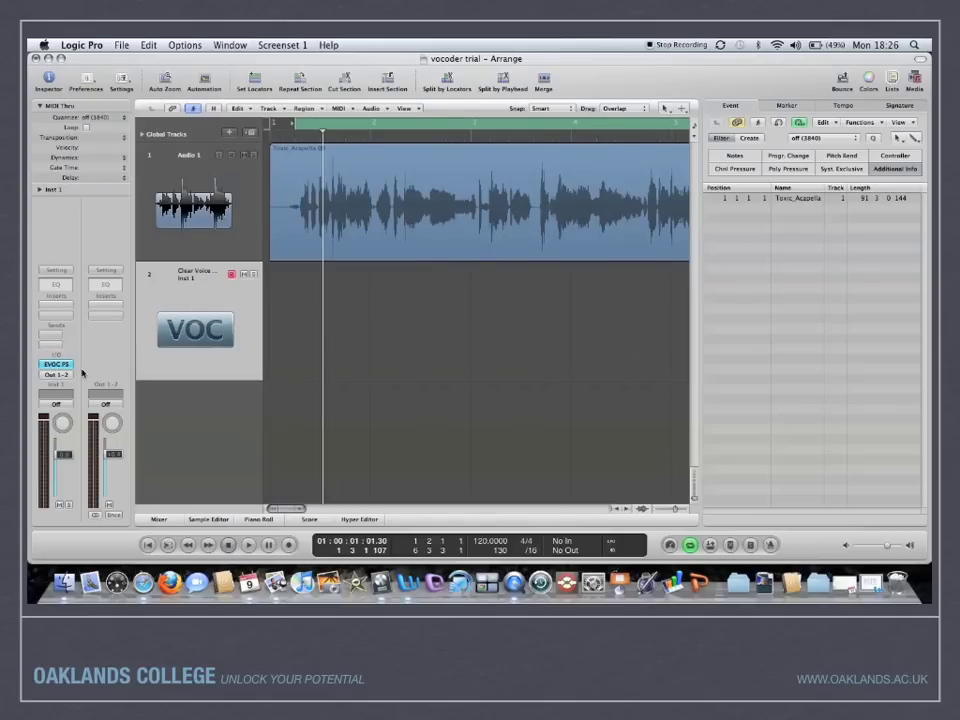
# Add a send to Bus 1 on the Audio 1 track and set the send level to its default
pyautogui.click(195, 188)
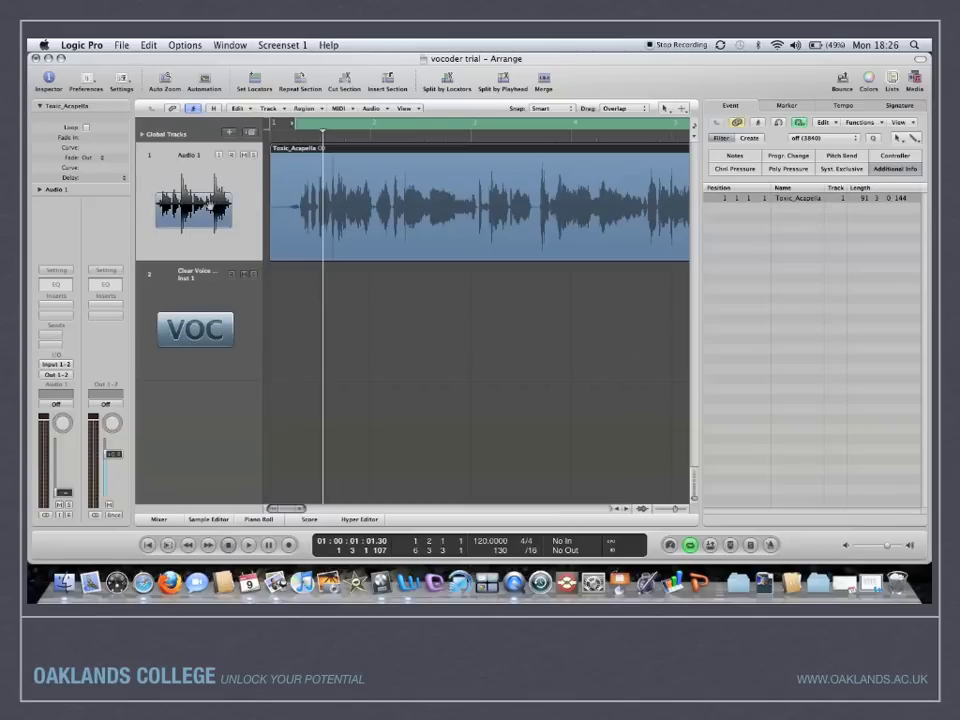
pyautogui.click(53, 334)
pyautogui.moveTo(50, 345)
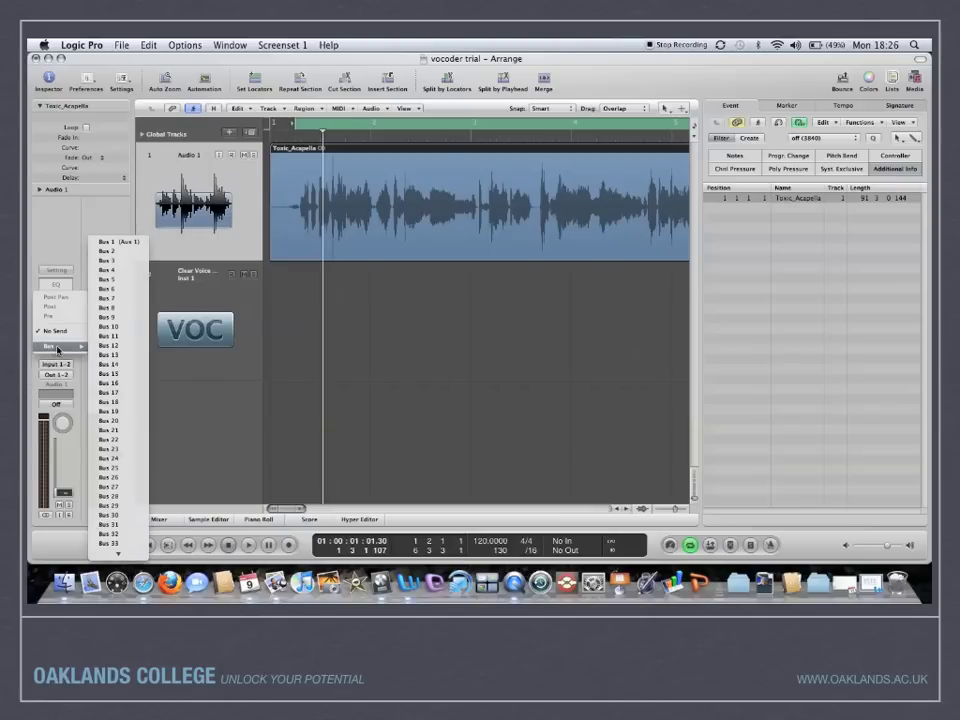
pyautogui.click(135, 244)
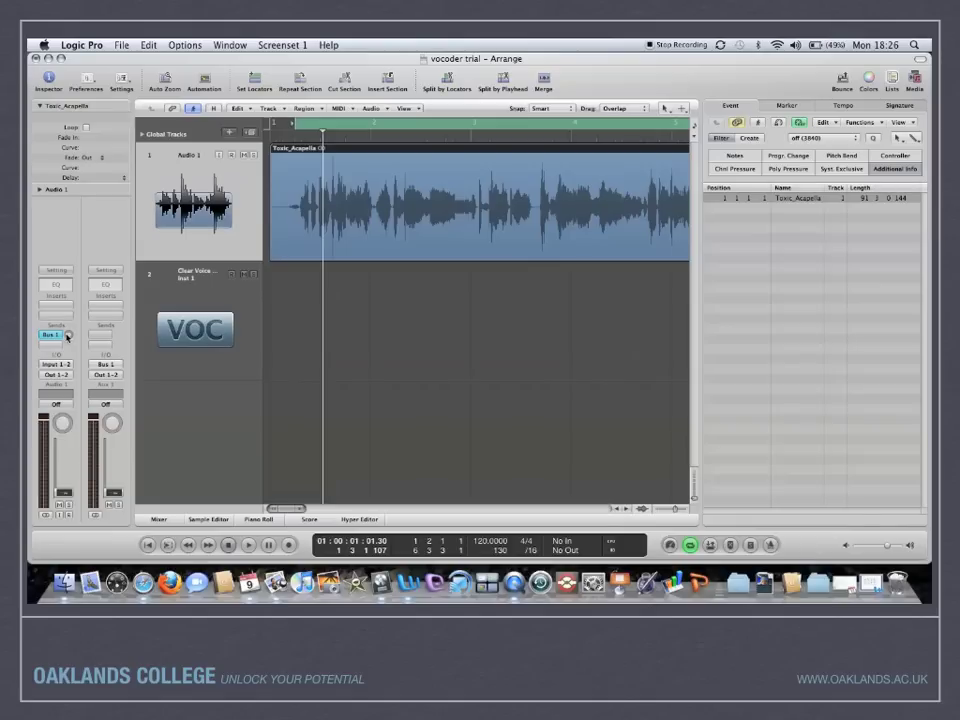
pyautogui.keyDown('alt'); pyautogui.click(67, 336); pyautogui.keyUp('alt')
# Raise the Audio 1 fader to -0.5 and the Bus 1 aux fader to -1.6, and play the vocal
pyautogui.moveTo(65, 493); pyautogui.dragTo(64, 455)
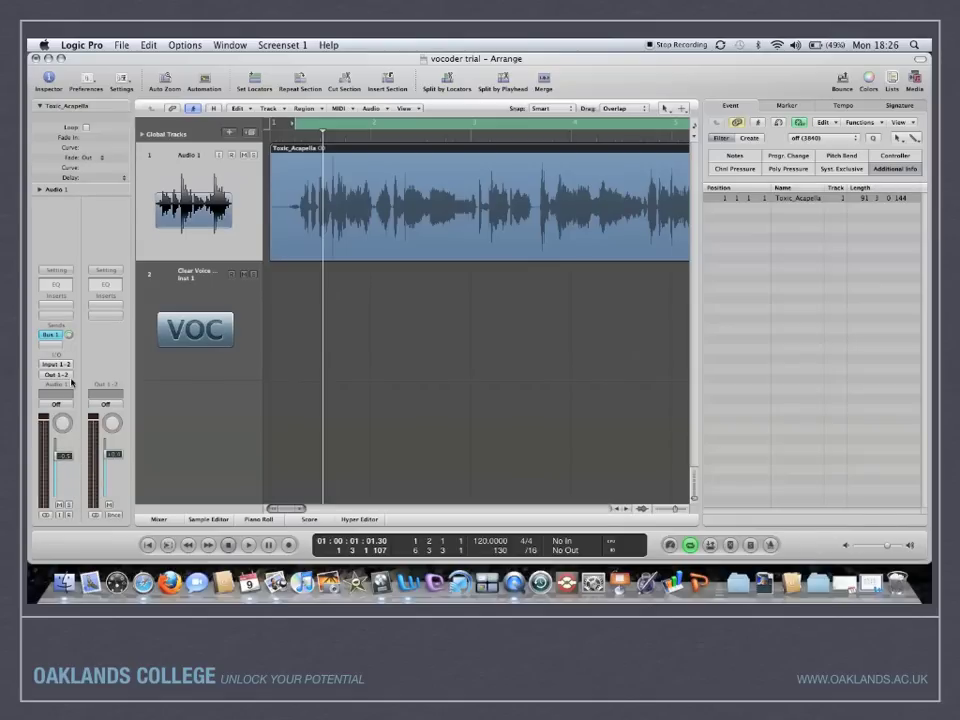
pyautogui.click(48, 335)
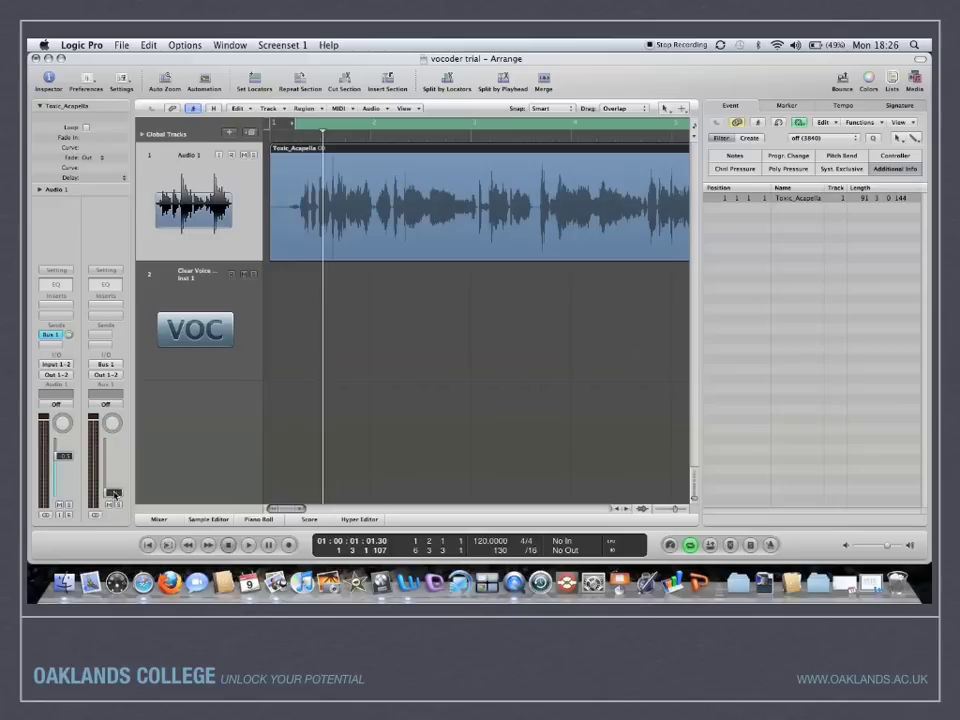
pyautogui.moveTo(113, 492); pyautogui.dragTo(113, 458)
pyautogui.press('space')
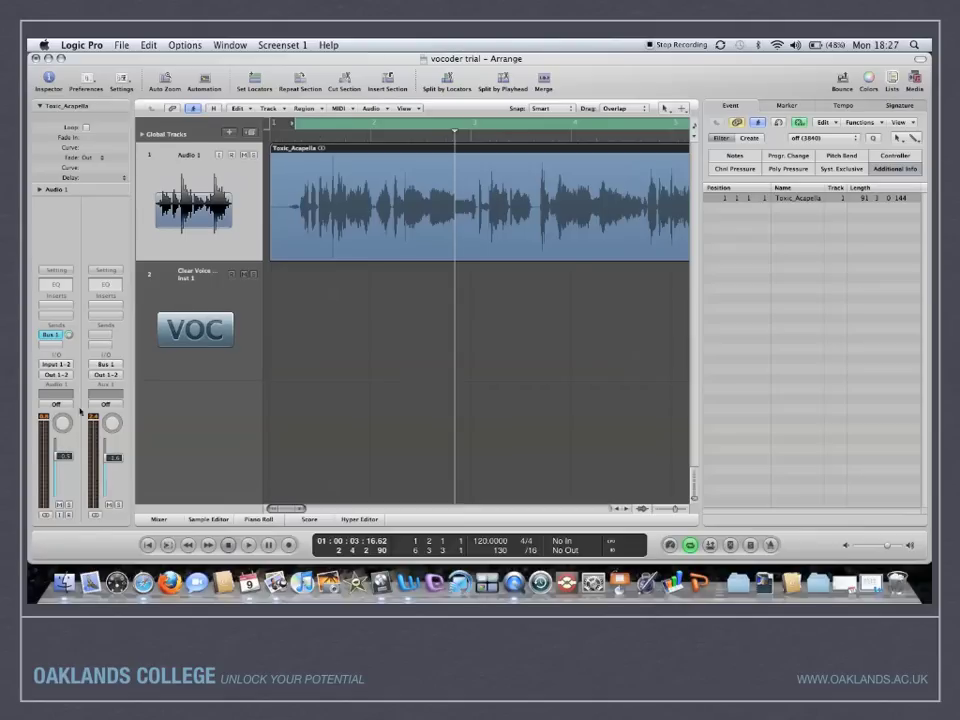
# Switch the Audio 1 track's Bus 1 send to Pre and pull the Audio 1 fader fully down
pyautogui.click(44, 336)
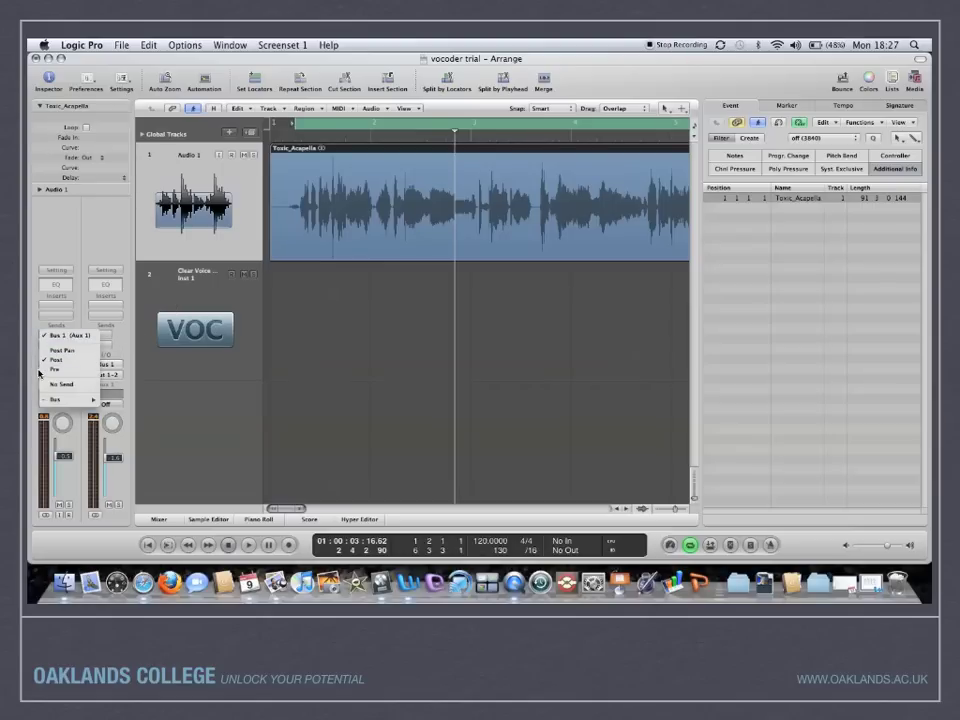
pyautogui.click(44, 370)
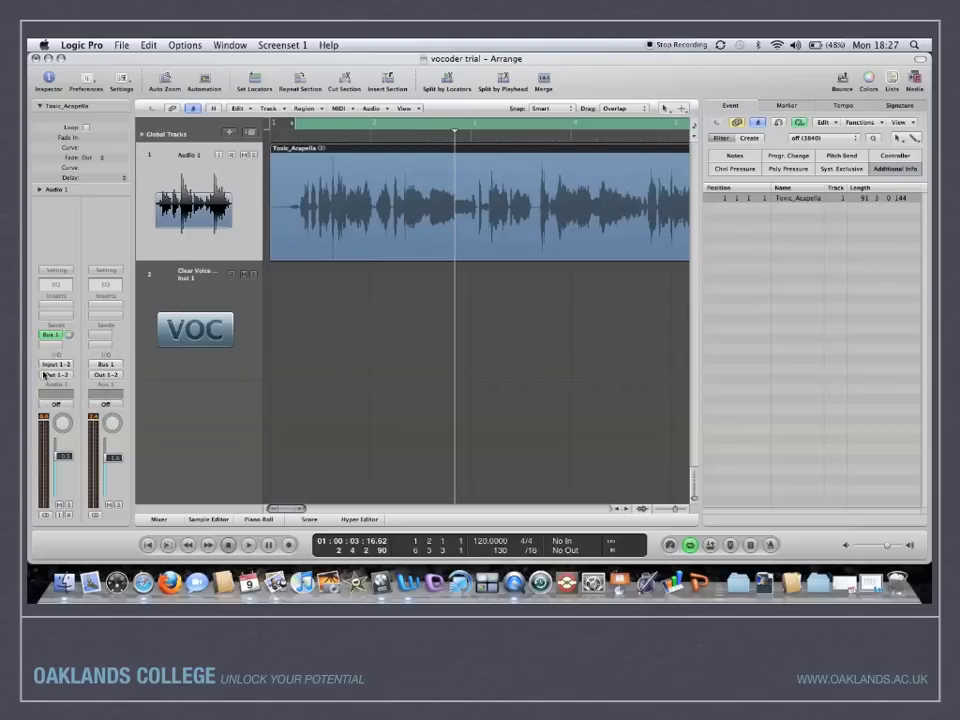
pyautogui.moveTo(64, 456); pyautogui.dragTo(64, 492)
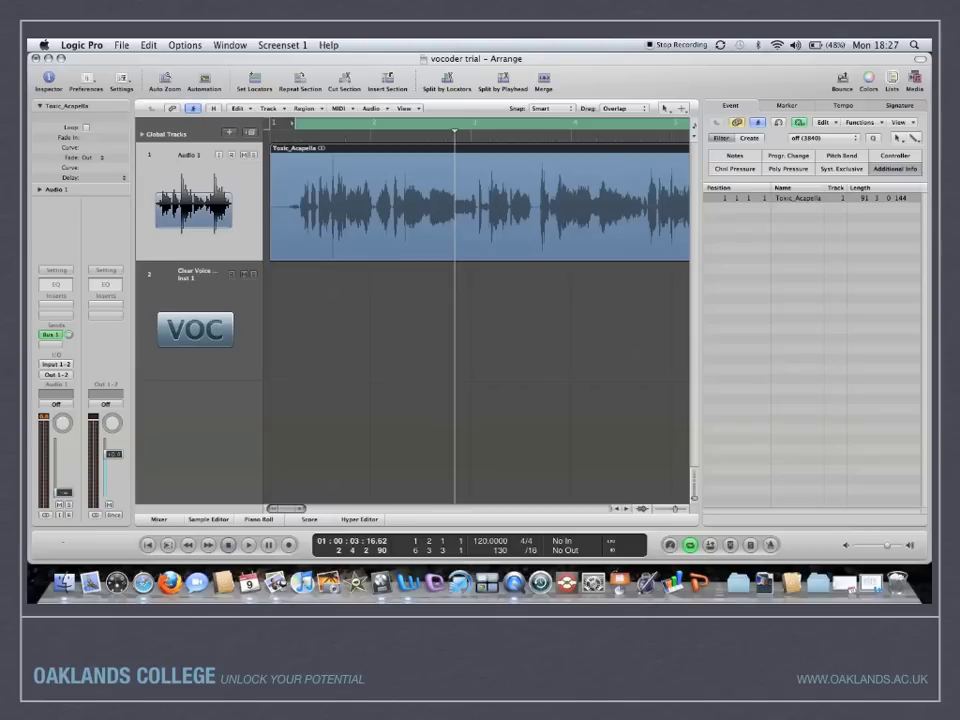
# Play the vocal to check the signal reaching Bus 1, and pull the Bus 1 aux fader fully down
pyautogui.click(57, 340)
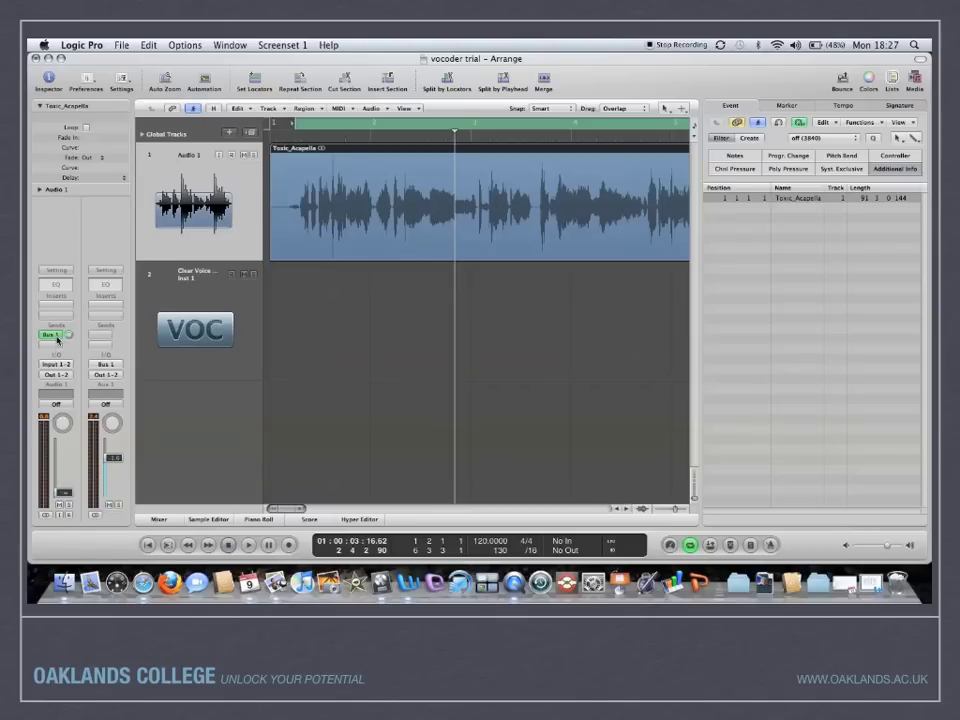
pyautogui.press('space')
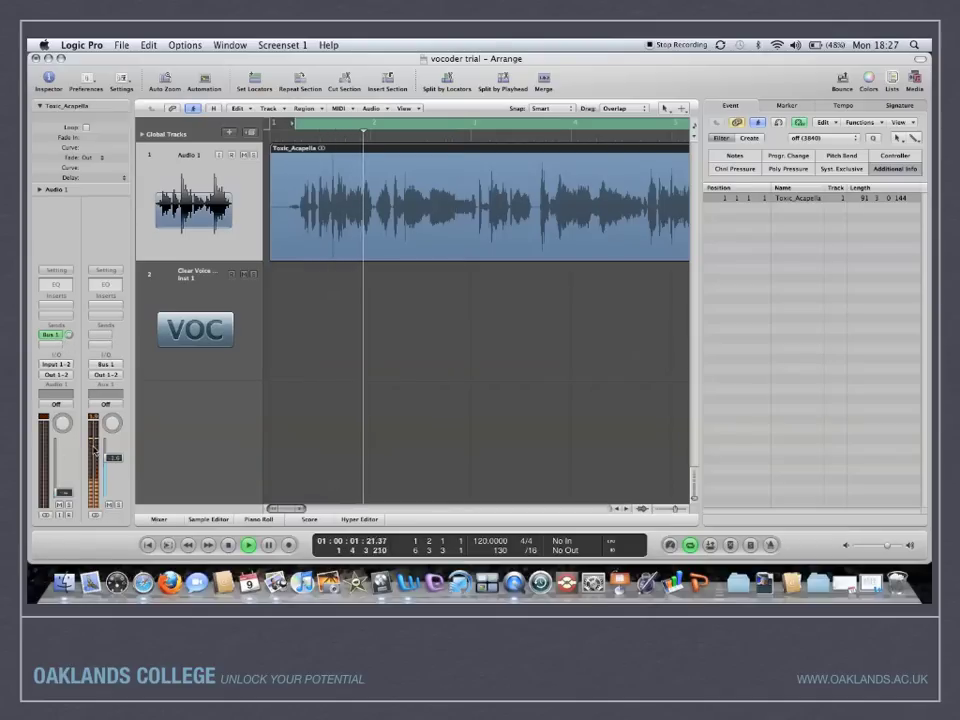
pyautogui.press('space')
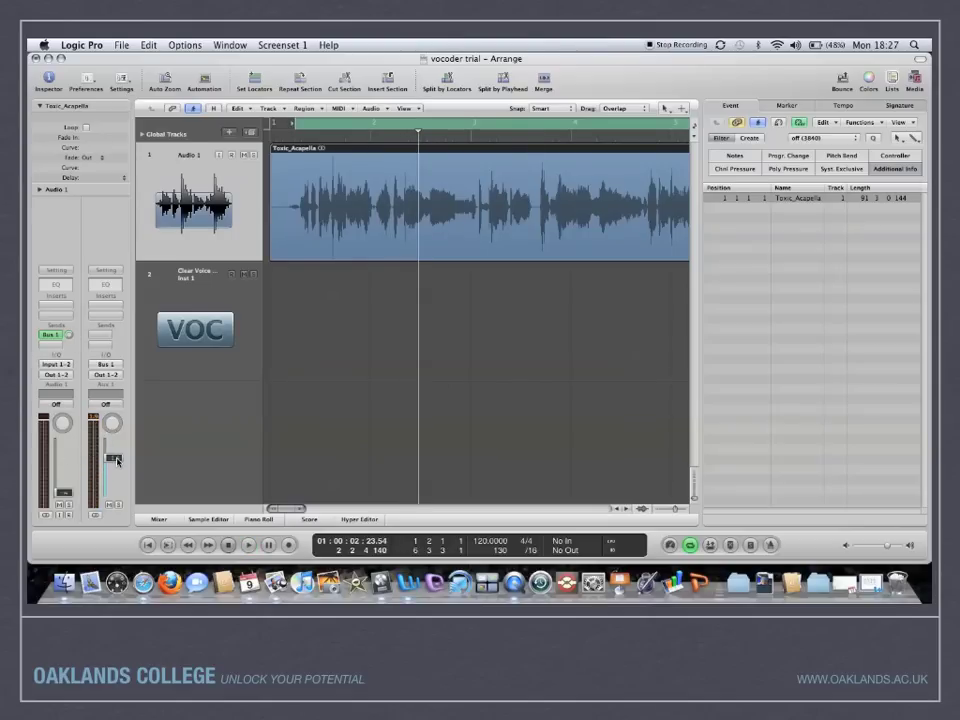
pyautogui.moveTo(117, 461); pyautogui.dragTo(117, 494)
# Set the side chain of the vocoder track's EVOC 20 PolySynth to Bus 1 and close the plug-in window
pyautogui.click(178, 300)
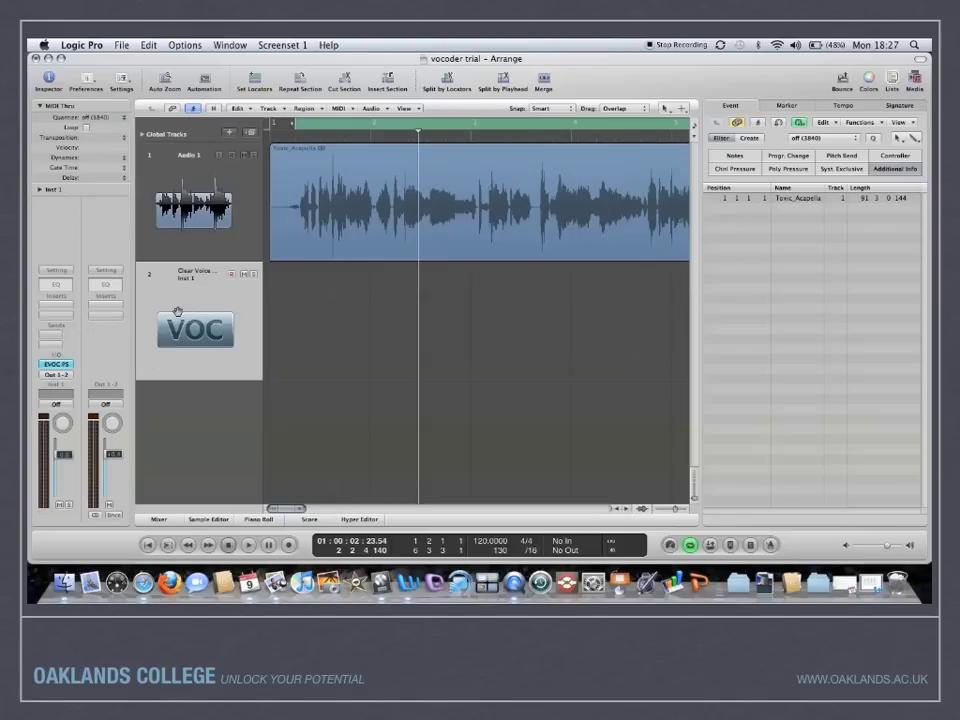
pyautogui.click(56, 364)
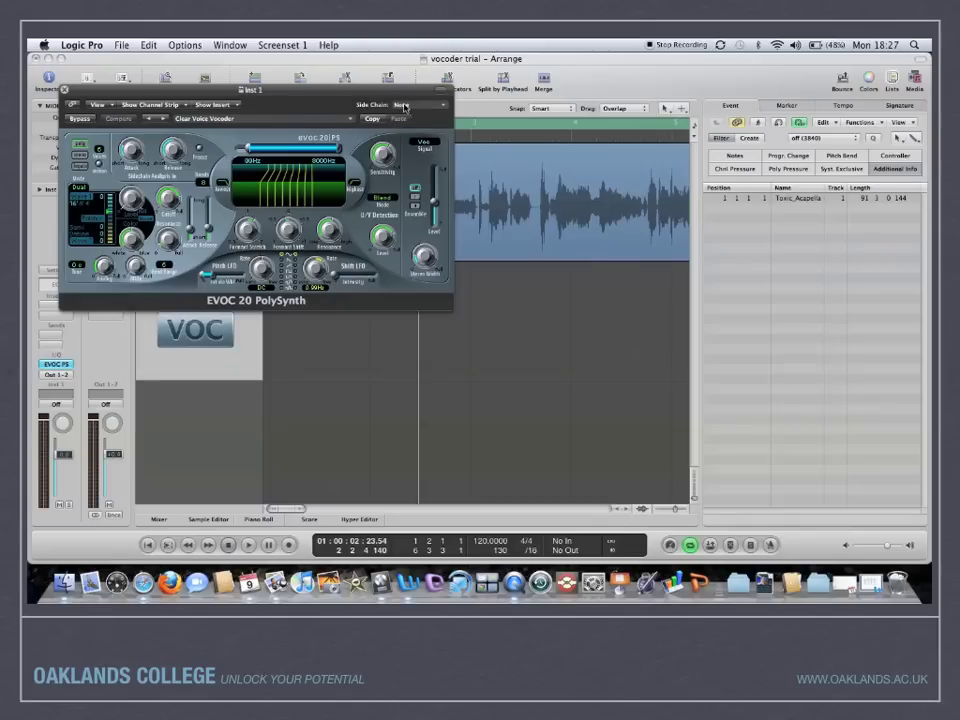
pyautogui.click(404, 107)
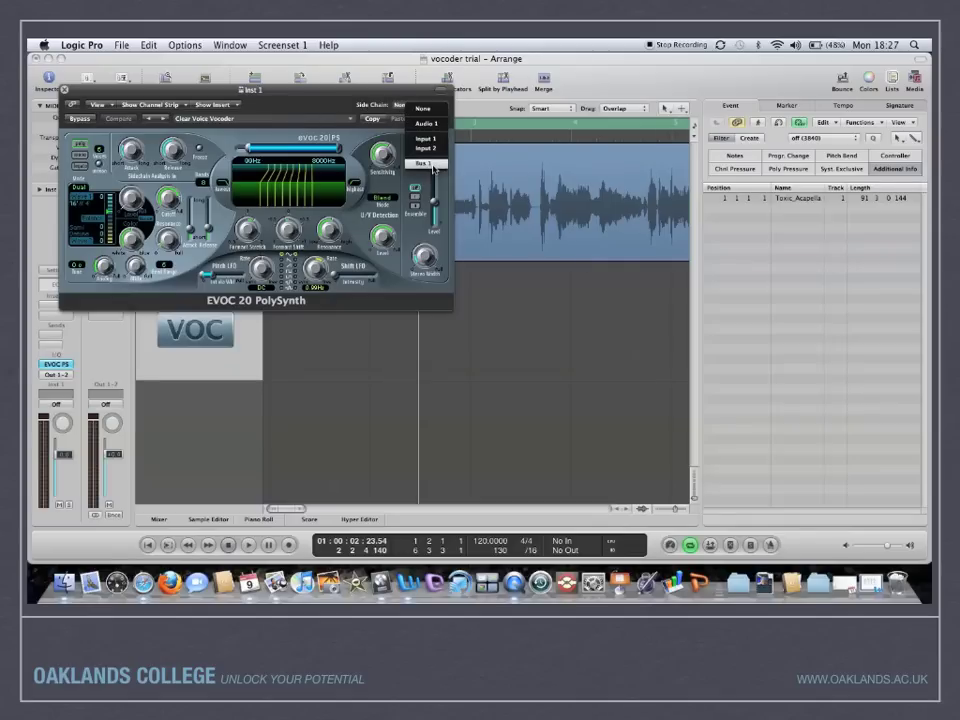
pyautogui.click(430, 164)
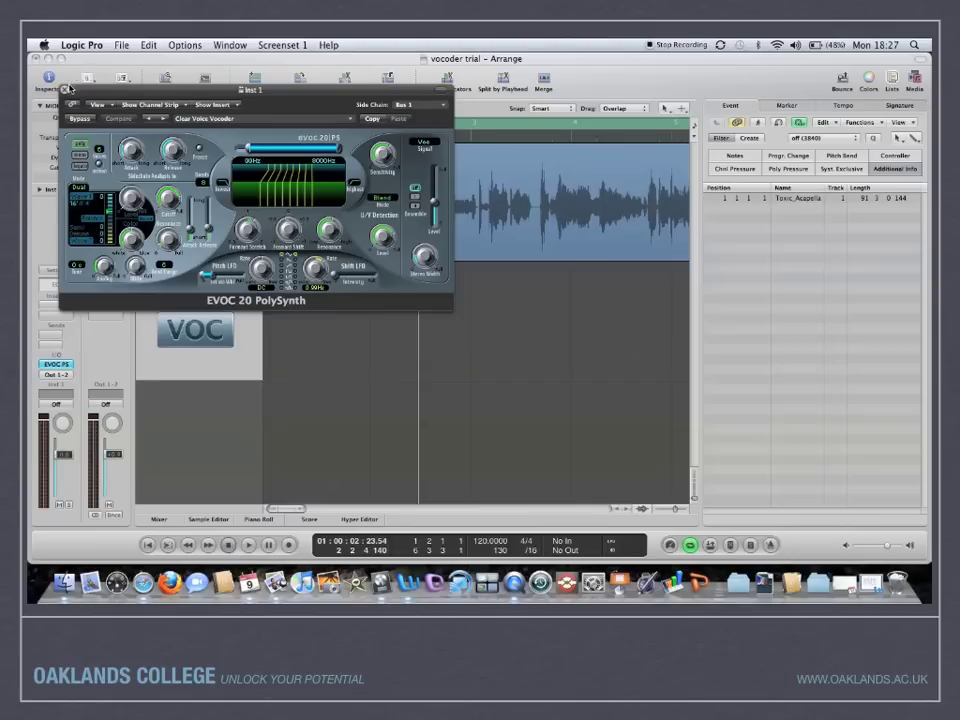
pyautogui.click(63, 90)
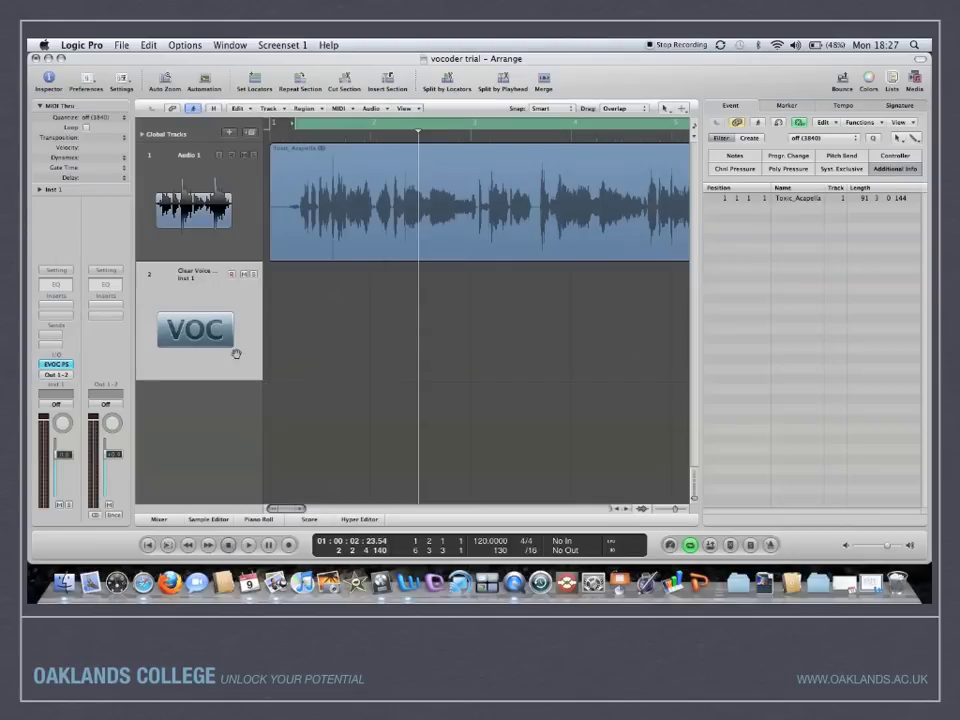
# Turn off the cycle area, draw an empty MIDI region in bar 1 of the vocoder track, and open it in the Piano Roll
pyautogui.click(299, 122)
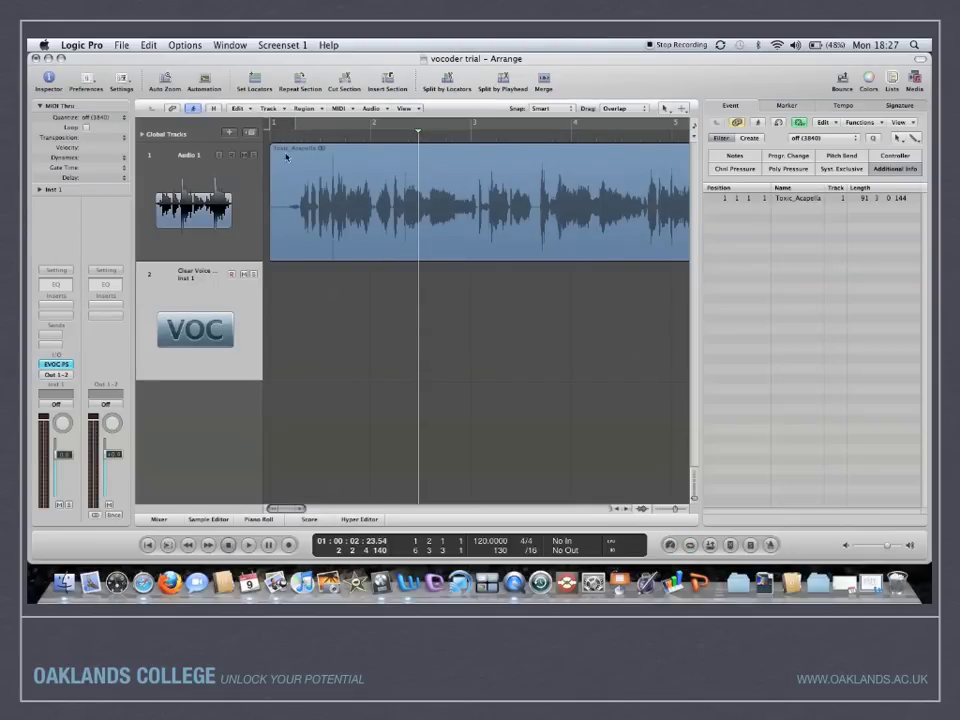
pyautogui.press('Escape')
pyautogui.click(281, 343)
pyautogui.doubleClick(318, 342)
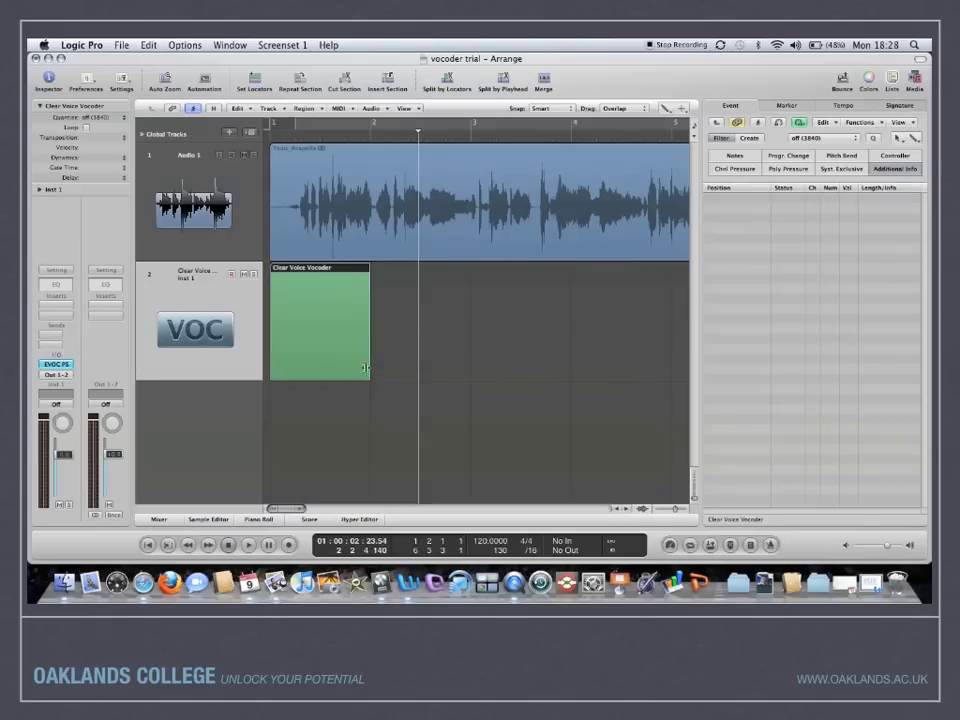
pyautogui.doubleClick(341, 363)
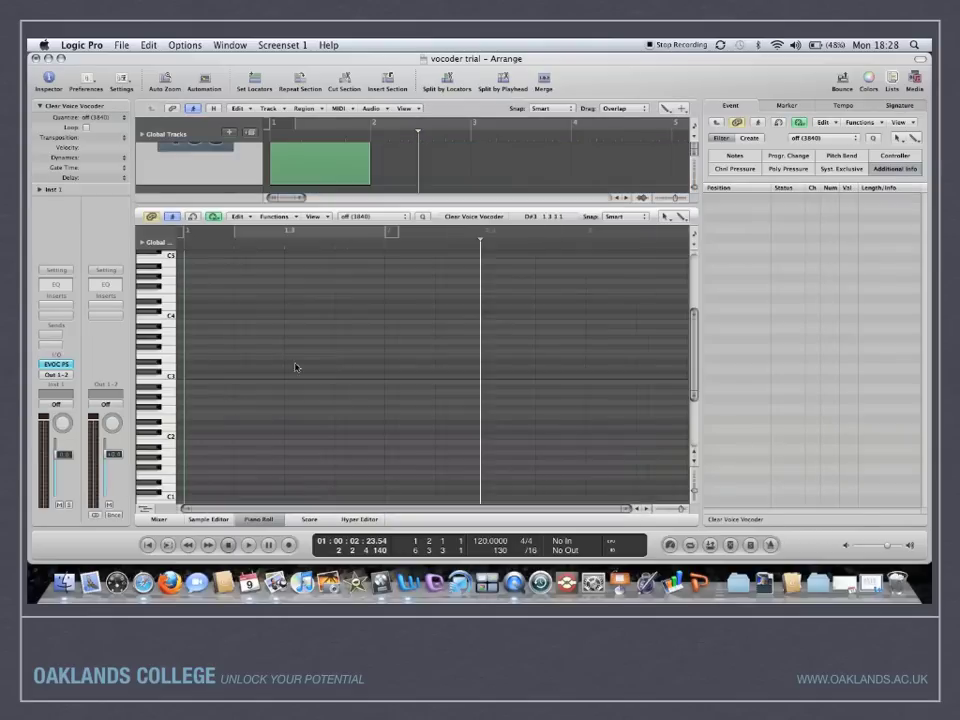
# Add a C minor chord of C3, D#3 and G3 at position 1 1 2 1 and lengthen all three notes to 3 3 160
pyautogui.click(199, 377)
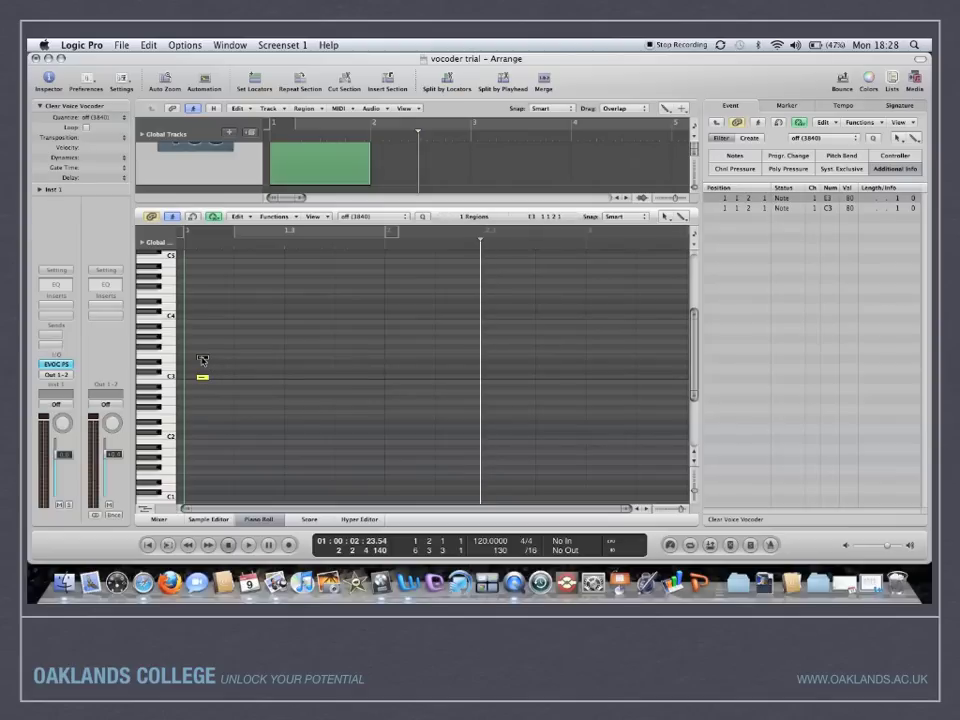
pyautogui.click(203, 366)
pyautogui.moveTo(202, 366); pyautogui.dragTo(202, 363)
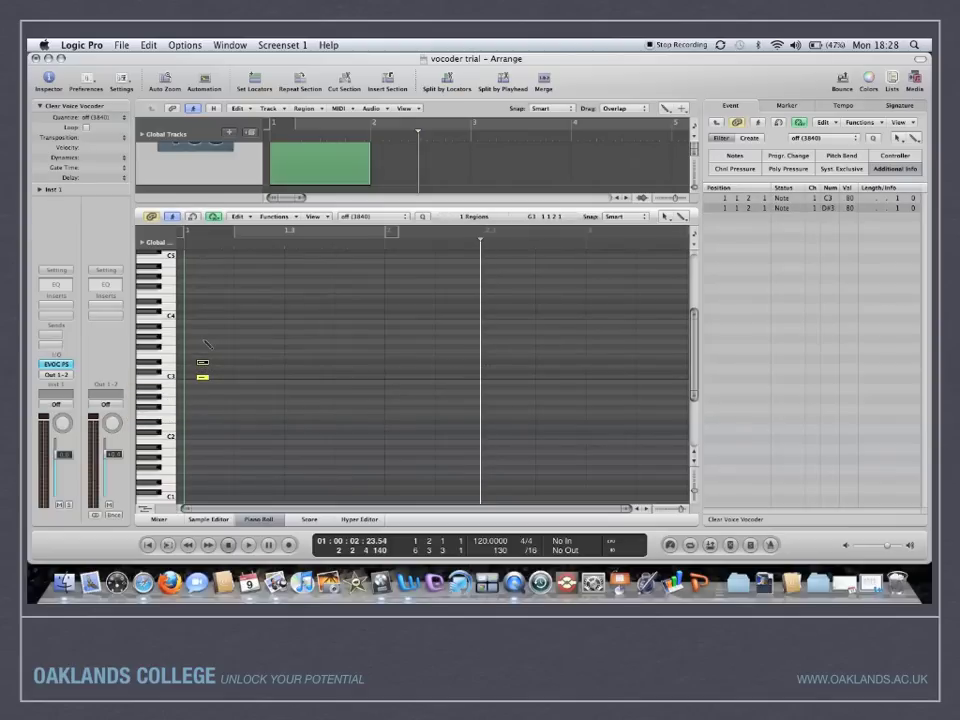
pyautogui.click(200, 342)
pyautogui.moveTo(198, 323); pyautogui.dragTo(390, 408)
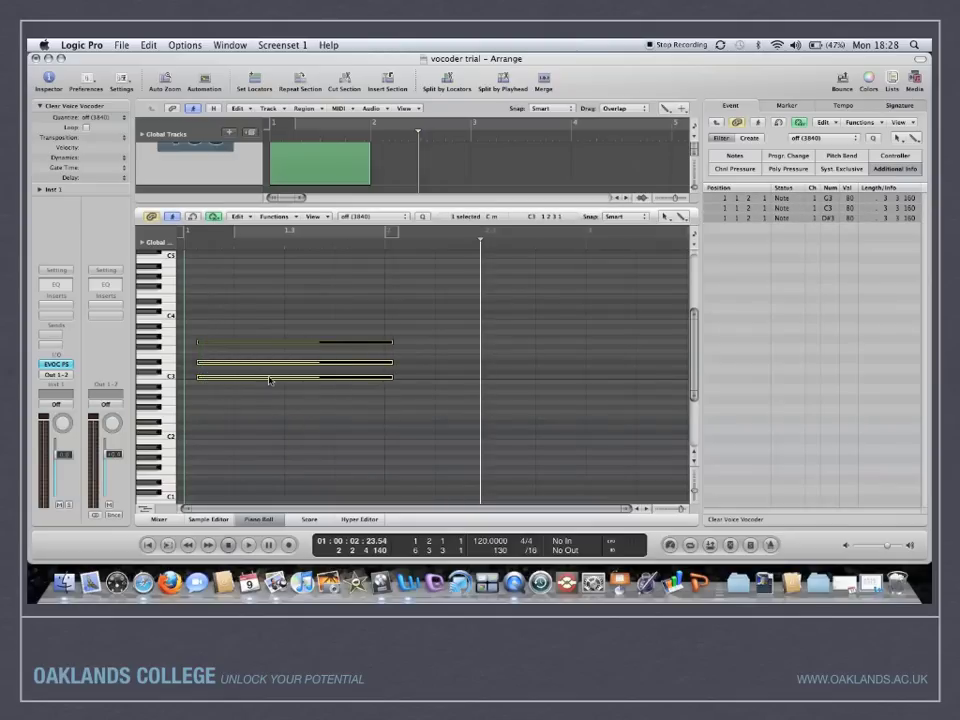
# Move the C minor chord to position 1 1 1 1, close the Piano Roll, and loop the vocoder region
pyautogui.moveTo(268, 379); pyautogui.dragTo(259, 380)
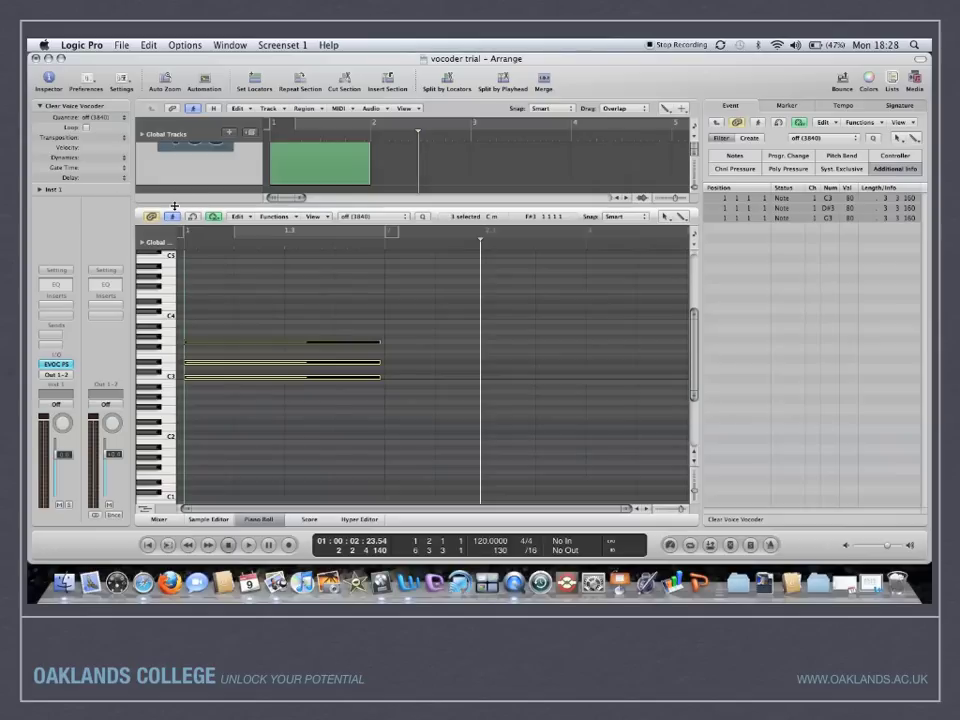
pyautogui.press('p')
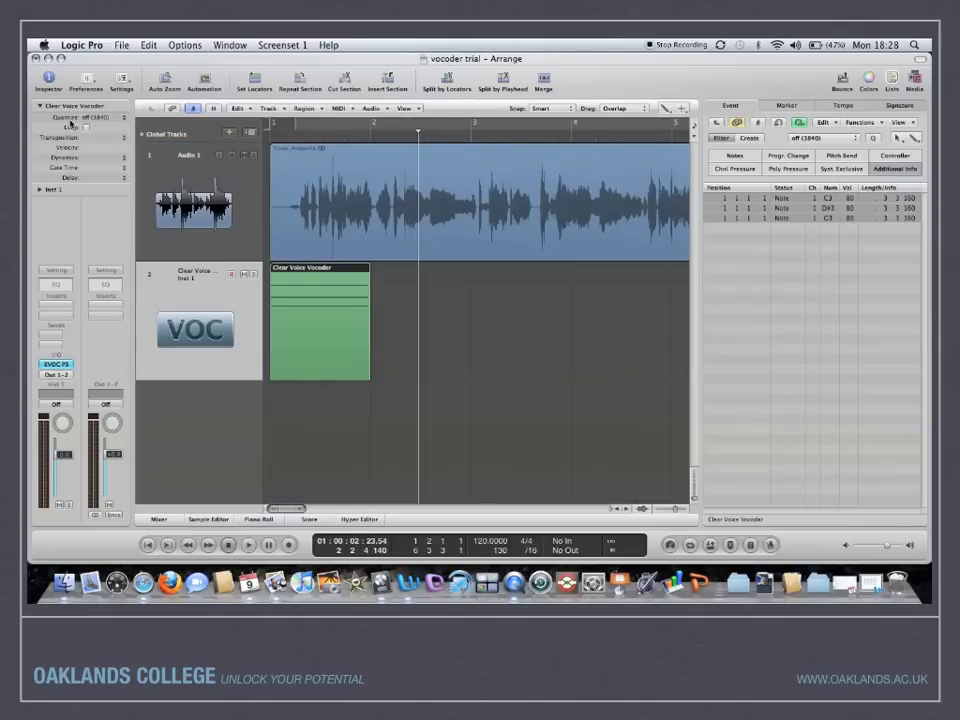
pyautogui.click(87, 128)
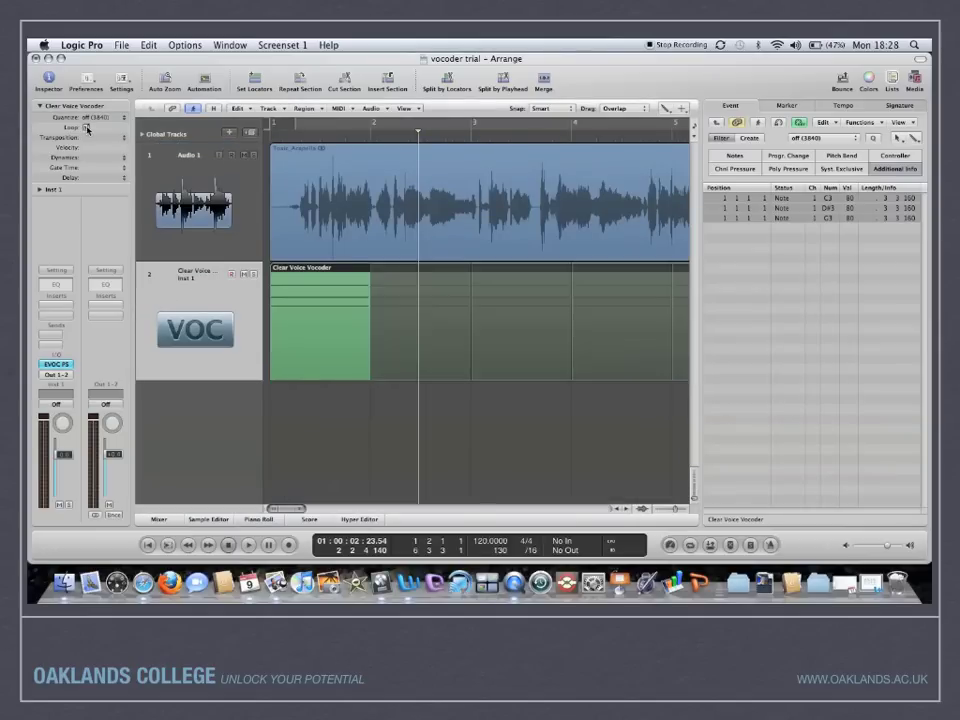
# Turn on the cycle area, shift it to start at bar 1, and play the vocoded vocal
pyautogui.click(370, 128)
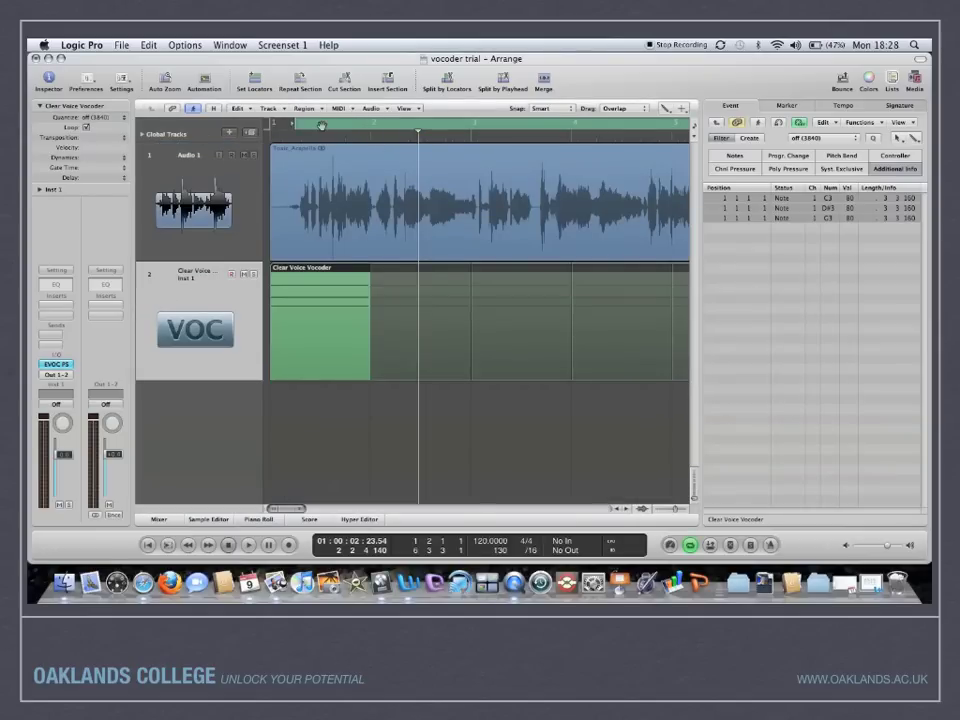
pyautogui.moveTo(321, 124); pyautogui.dragTo(296, 126)
pyautogui.press('space')
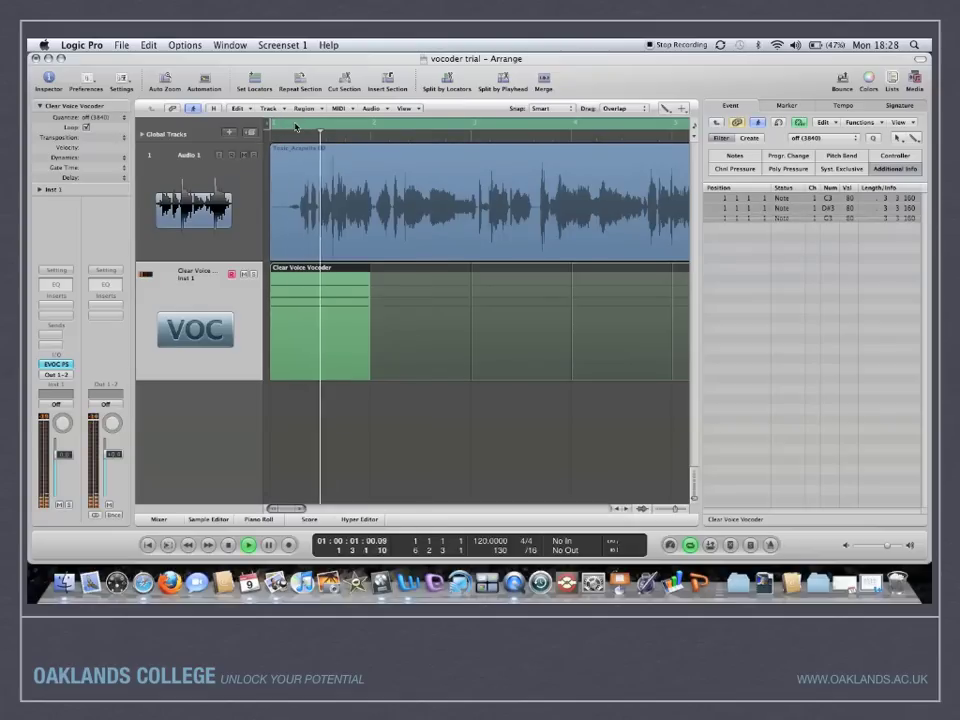
pyautogui.press('XF86AudioRaiseVolume')
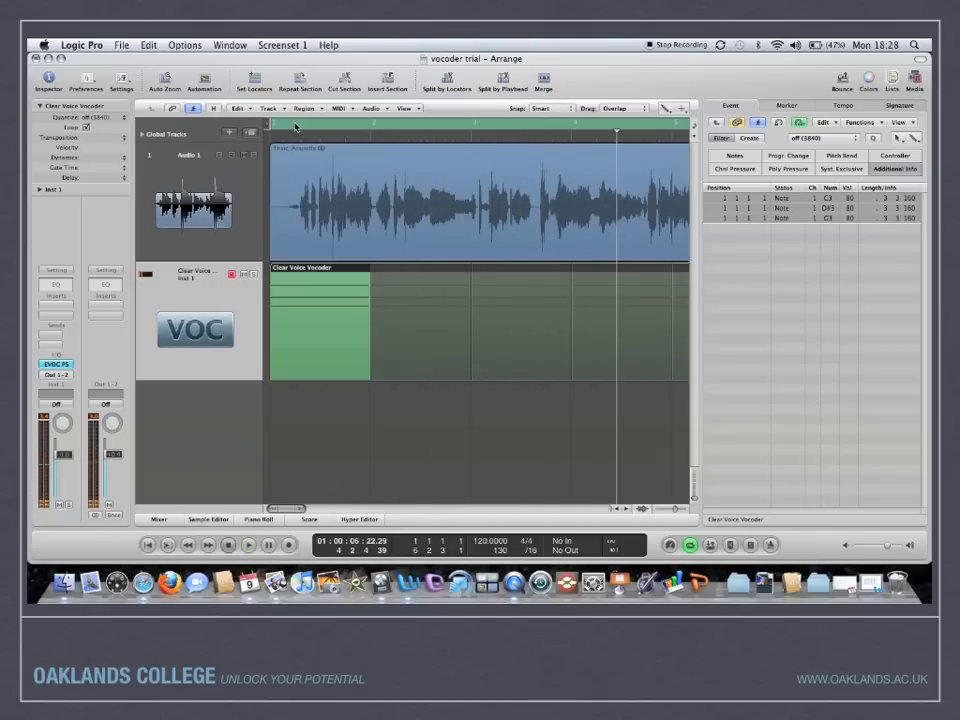
# Raise the Audio 1 fader to play the dry vocal alongside the vocoder from the start, and pull the fader fully down again
pyautogui.click(195, 243)
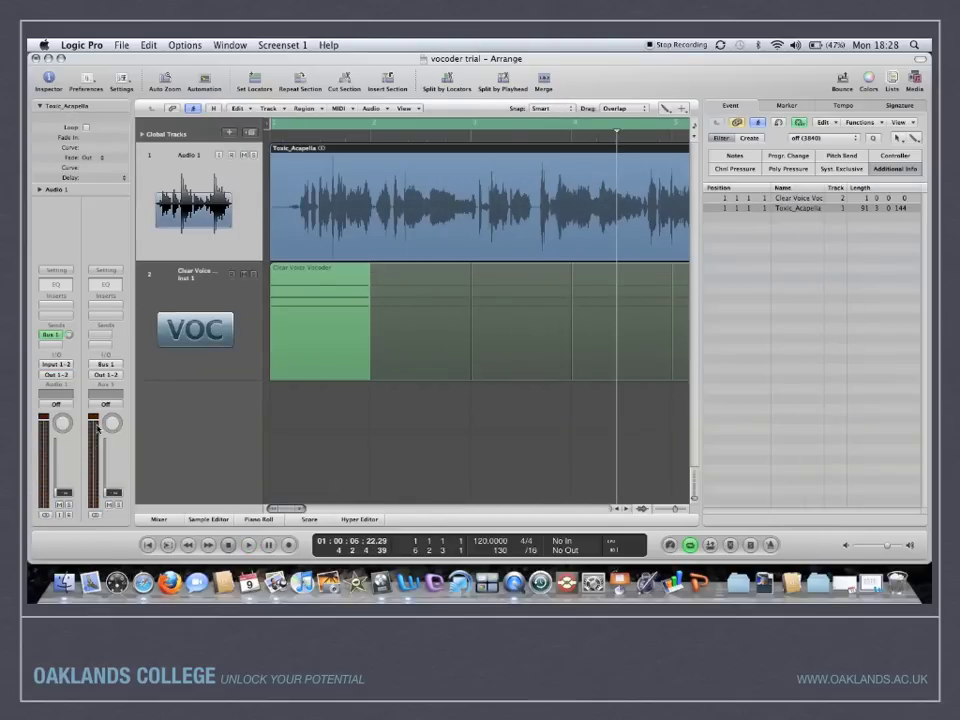
pyautogui.moveTo(66, 492); pyautogui.dragTo(66, 453)
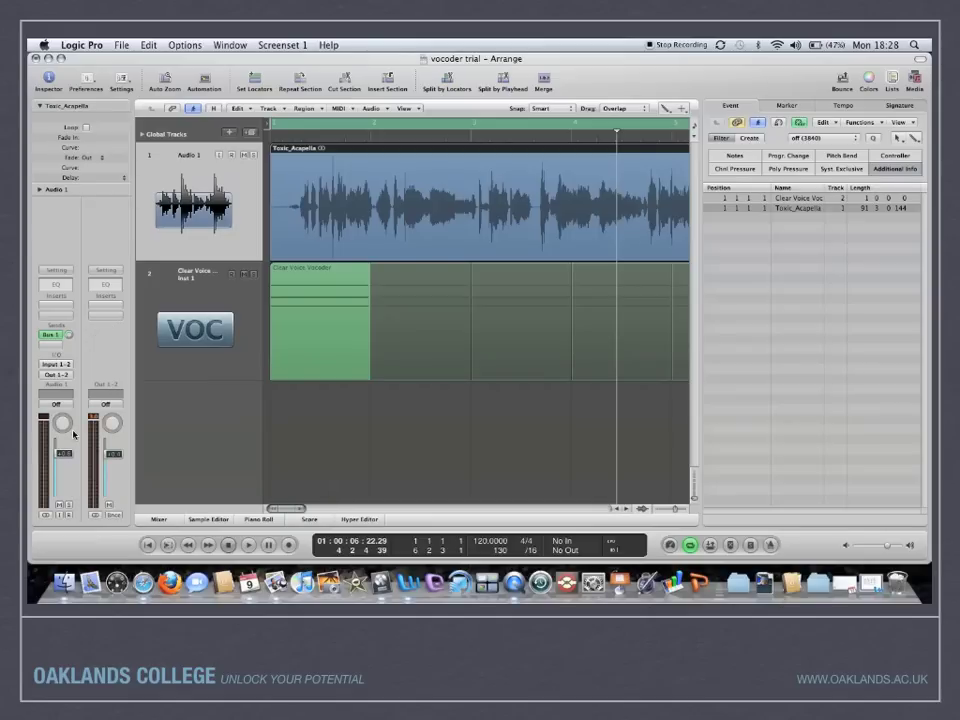
pyautogui.press('Return')
pyautogui.press('space')
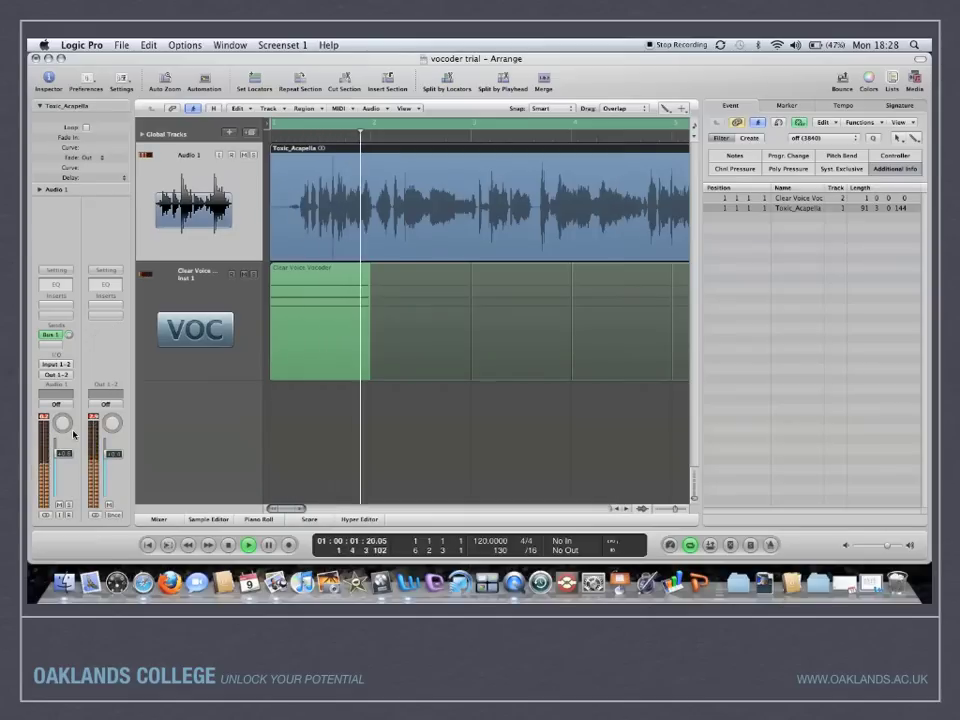
pyautogui.press('space')
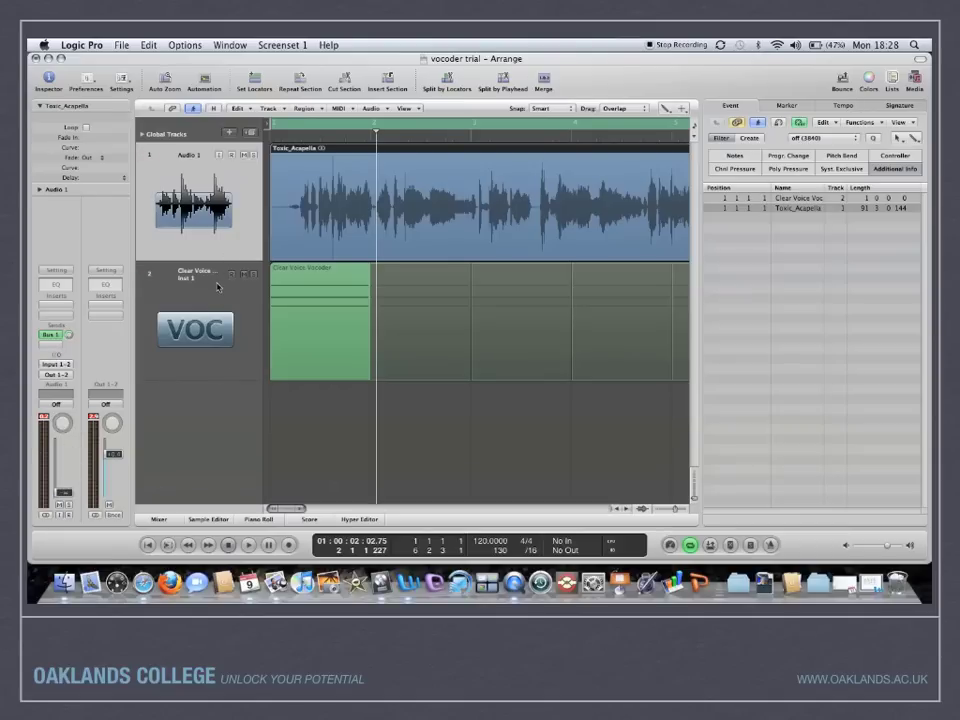
# Review the vocal track's Bus 1 send and aux channel and the EVOC 20 PolySynth's side chain source, and close the plug-in window
pyautogui.click(217, 287)
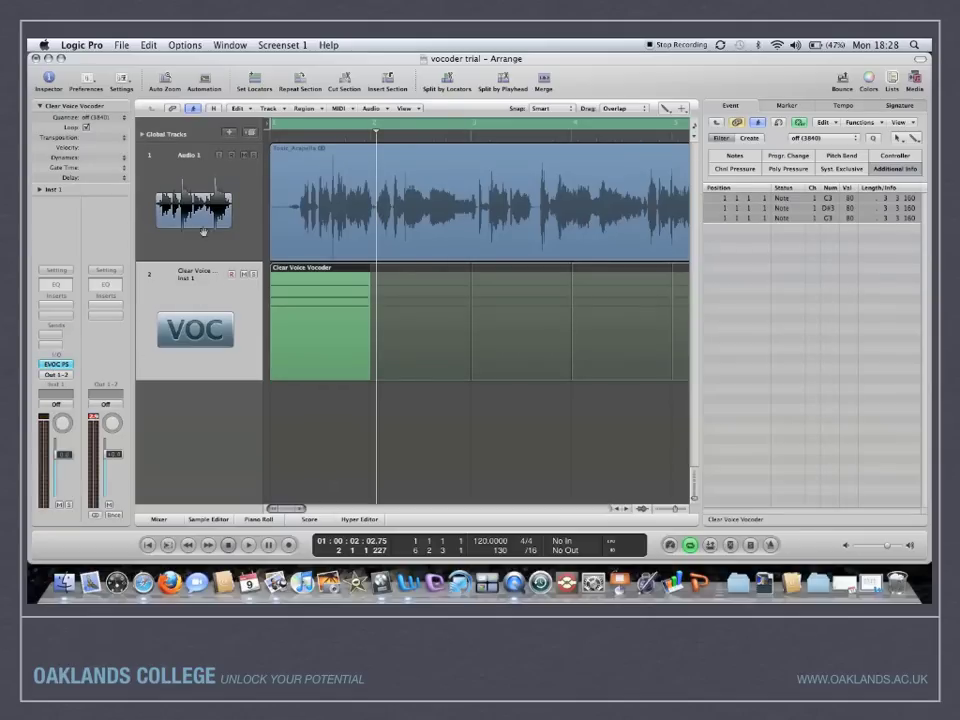
pyautogui.click(157, 173)
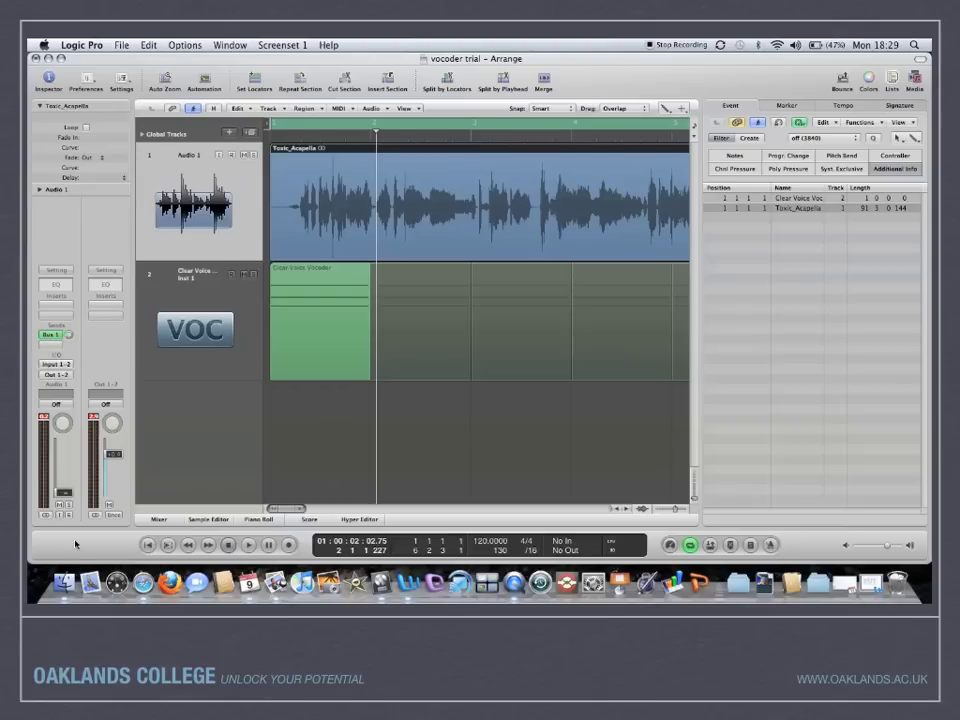
pyautogui.click(49, 335)
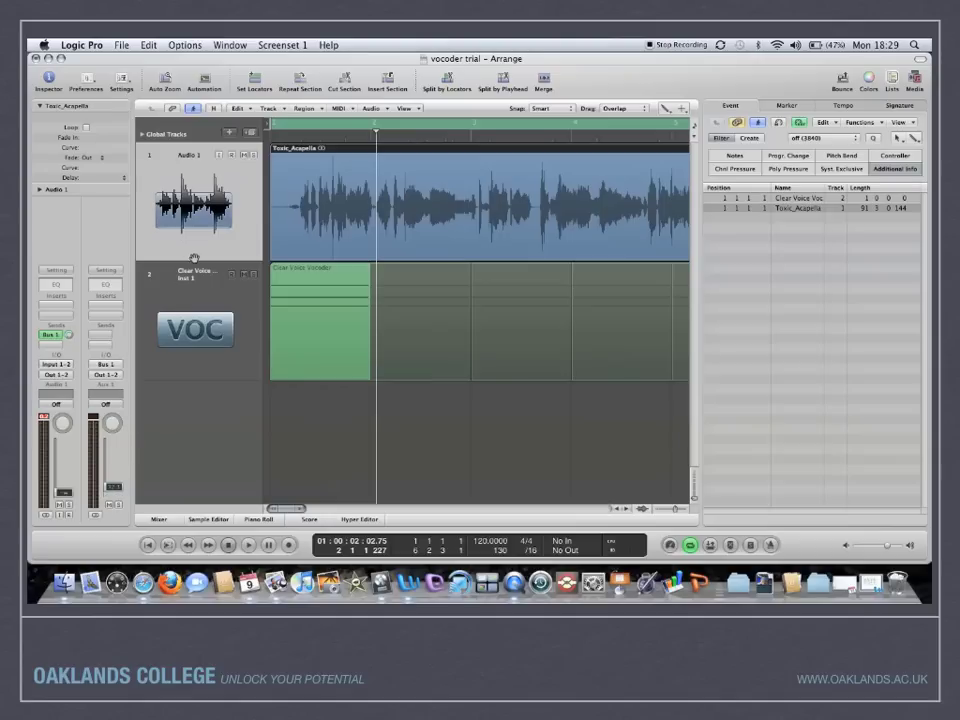
pyautogui.click(196, 304)
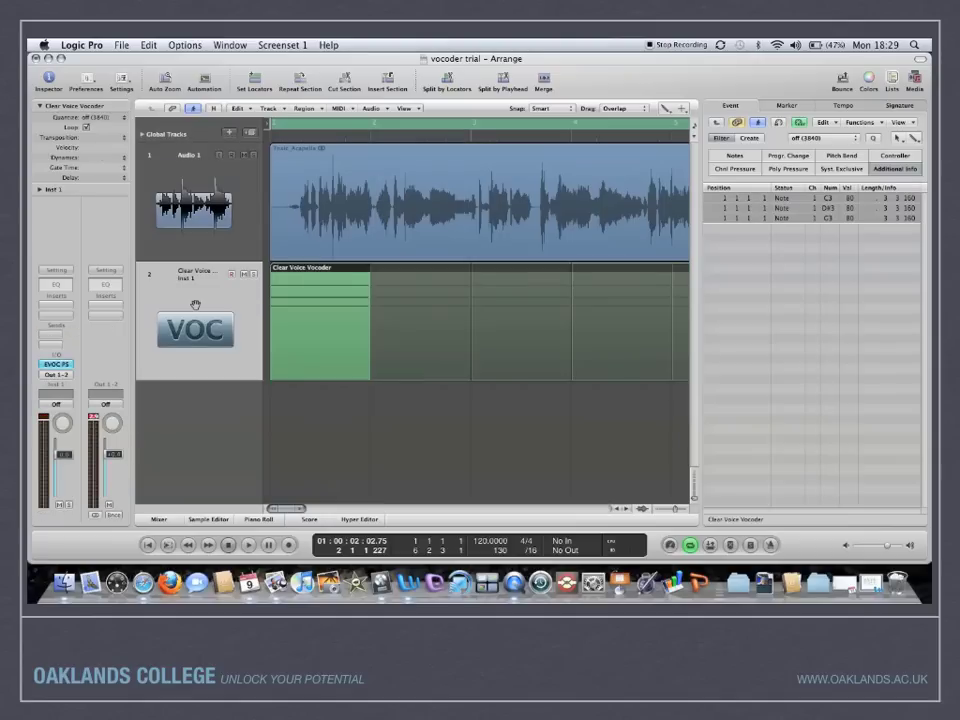
pyautogui.click(55, 366)
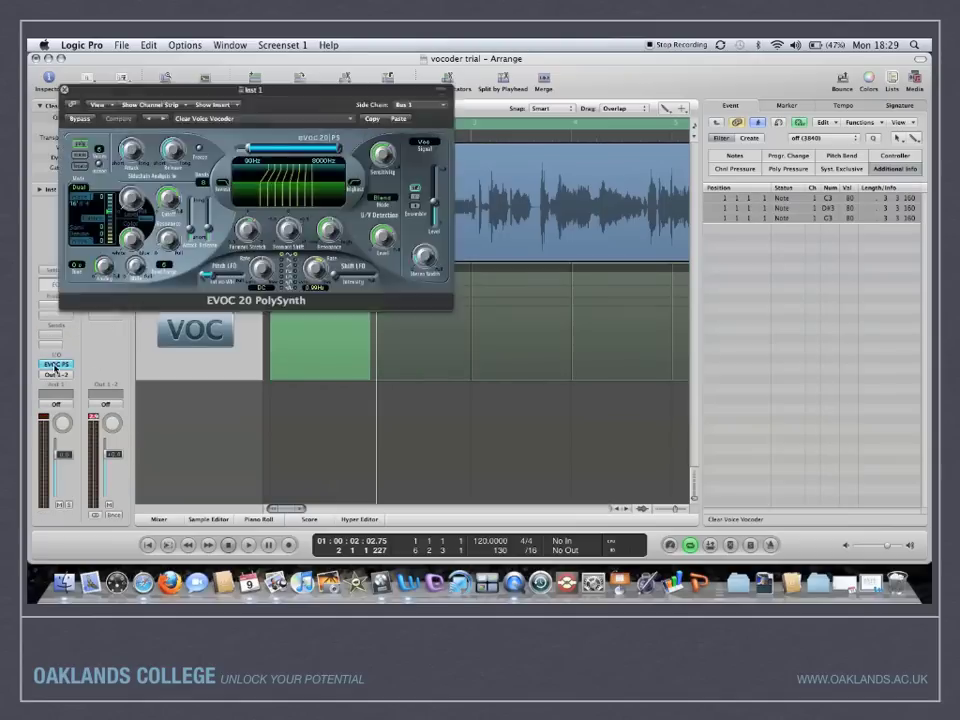
pyautogui.click(427, 104)
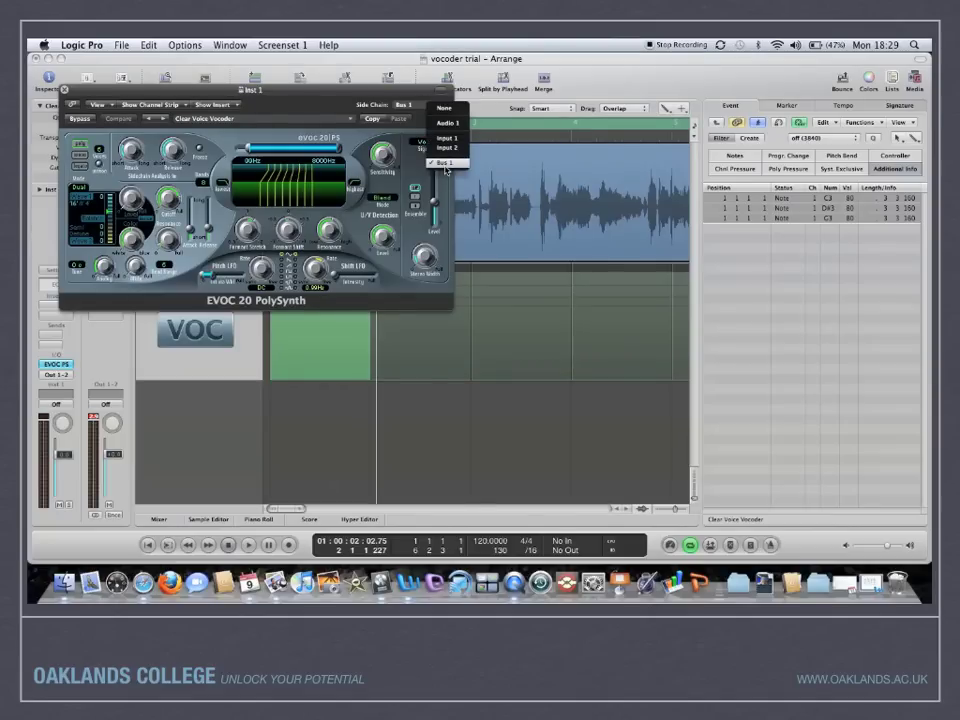
pyautogui.click(65, 92)
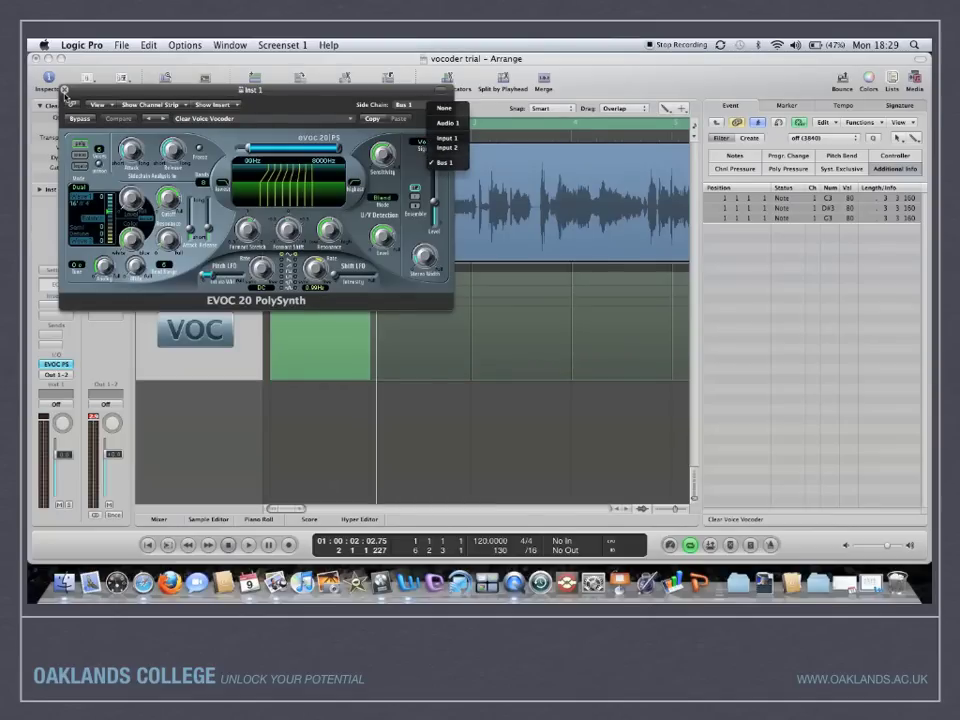
pyautogui.click(65, 92)
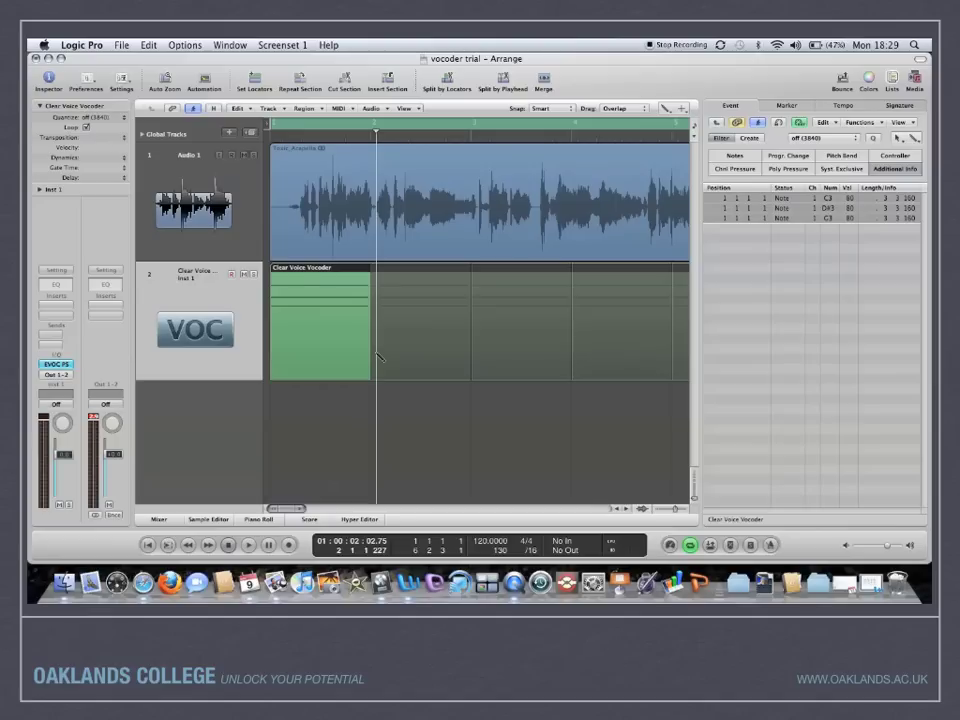